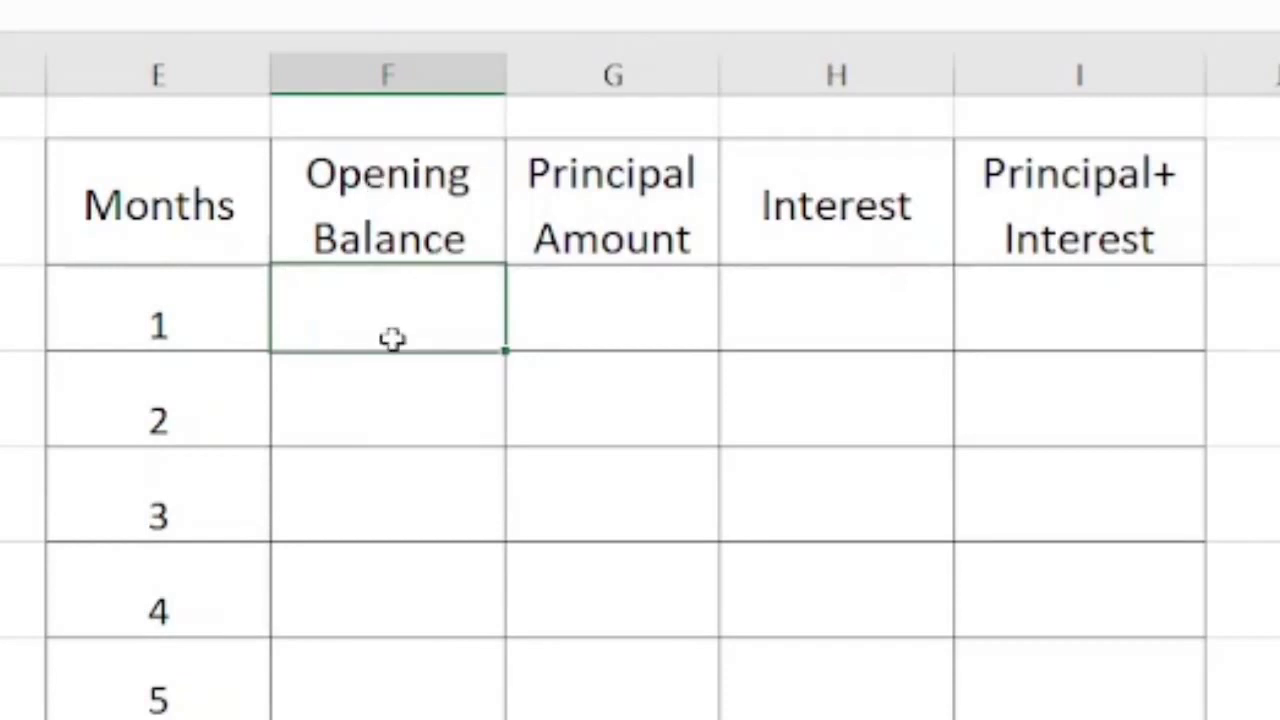
# Enter 1,000 as the Principal Amount for month 1 in cell G3
pyautogui.press('Right')
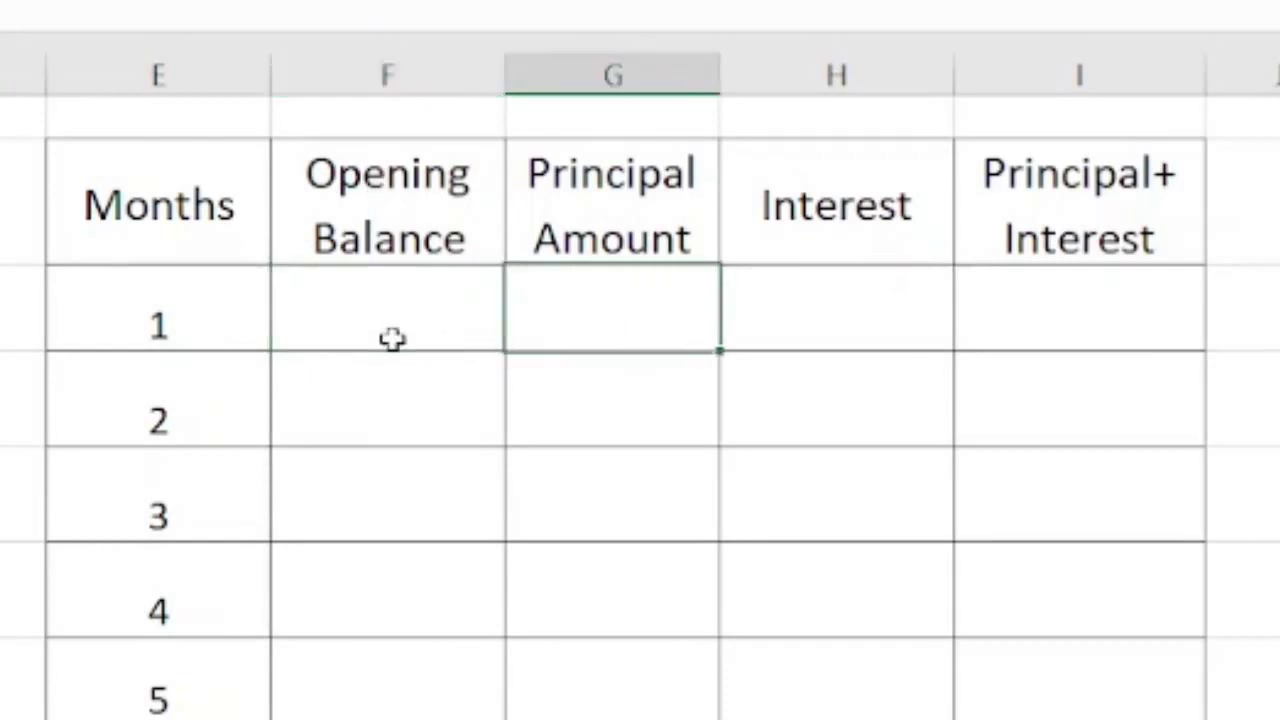
pyautogui.write('1,000')
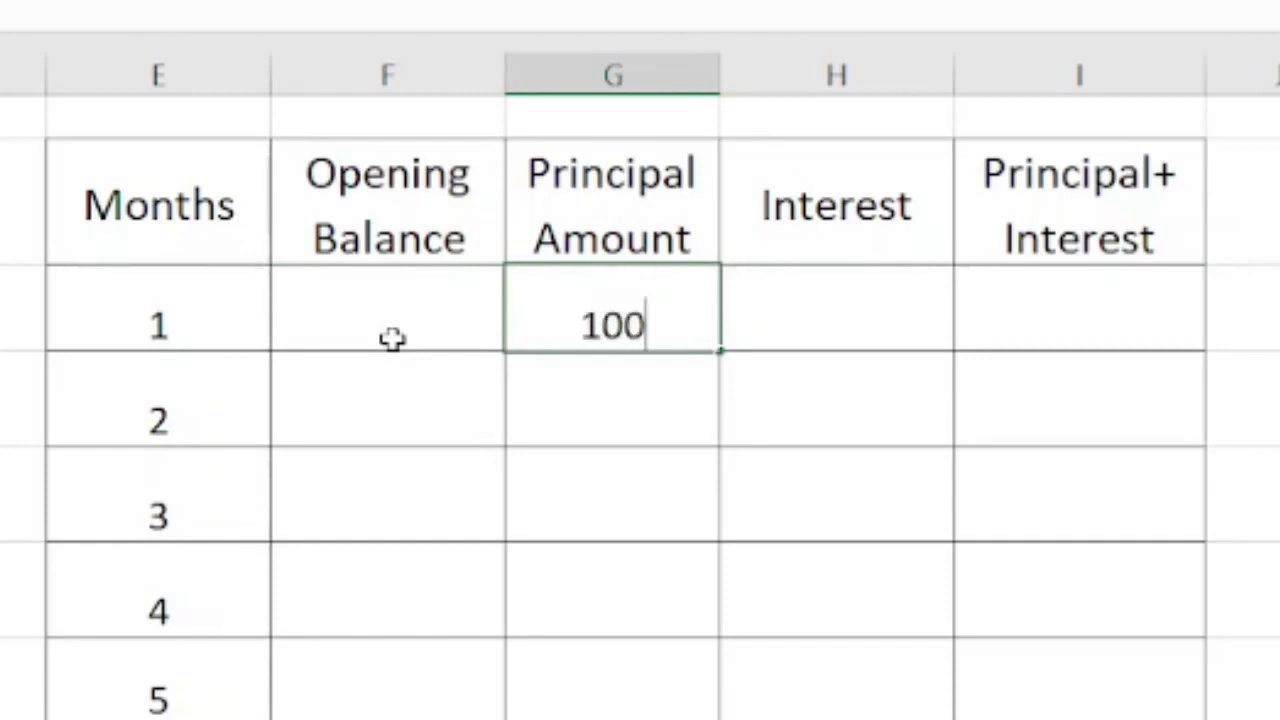
pyautogui.press('Return')
# Calculate month 1's Interest in H3 with the formula +G3*8%/12
pyautogui.press('Up')
pyautogui.press('Right')
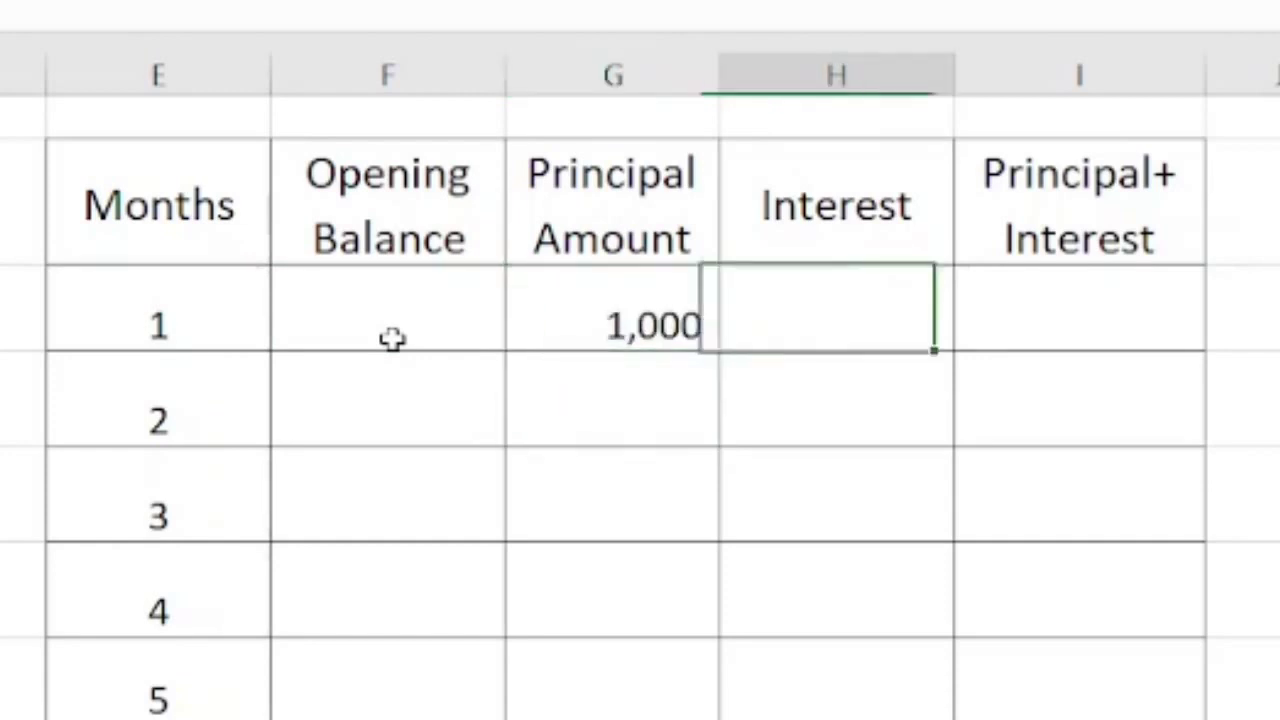
pyautogui.write('+')
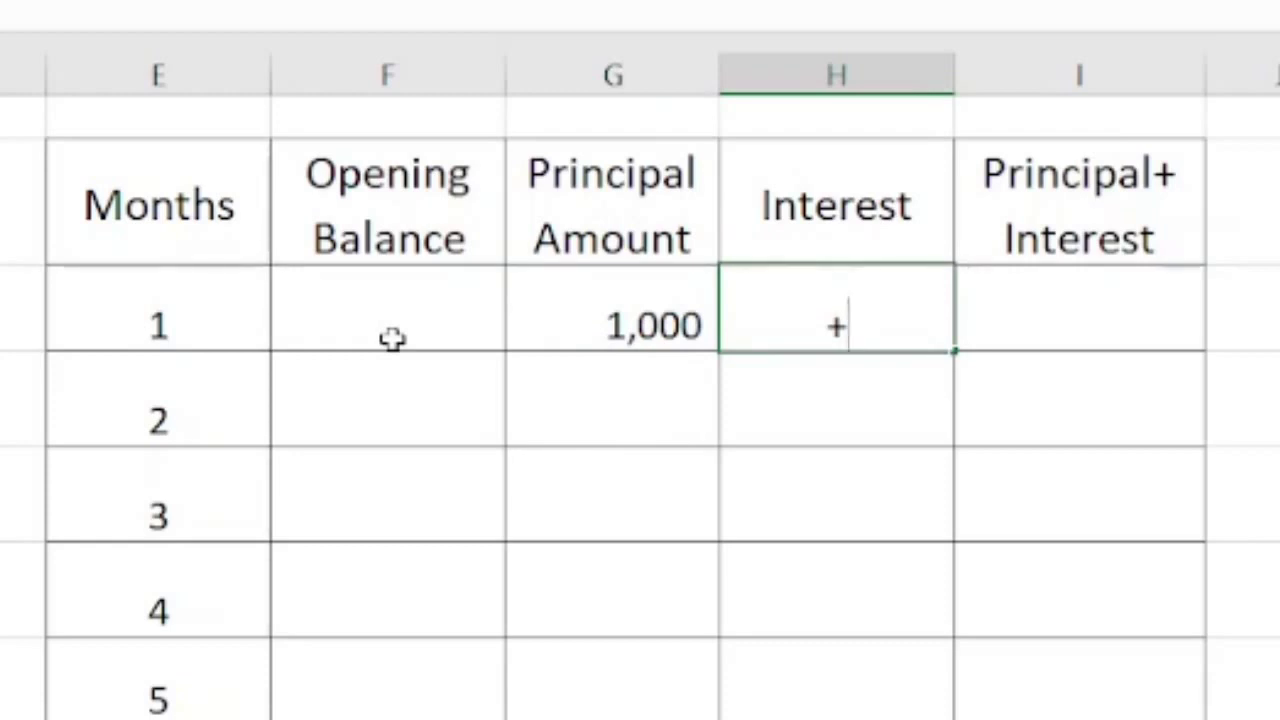
pyautogui.press('Left')
pyautogui.write('*')
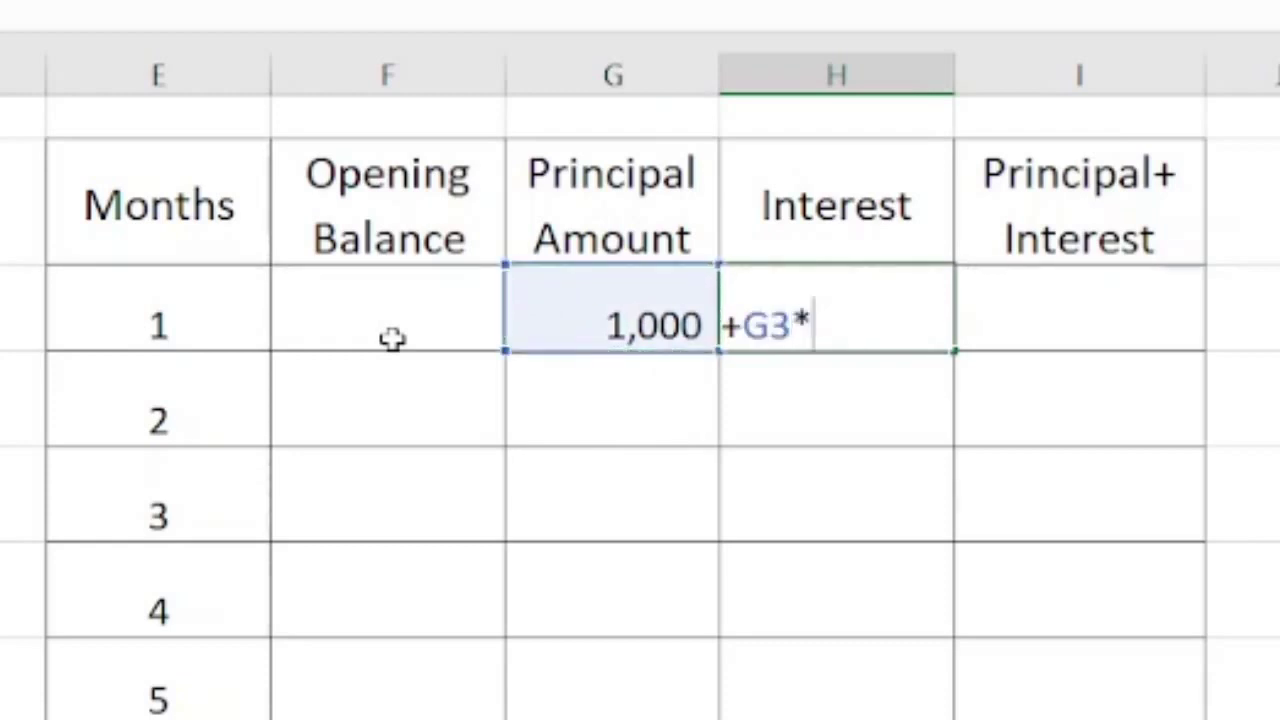
pyautogui.write('8')
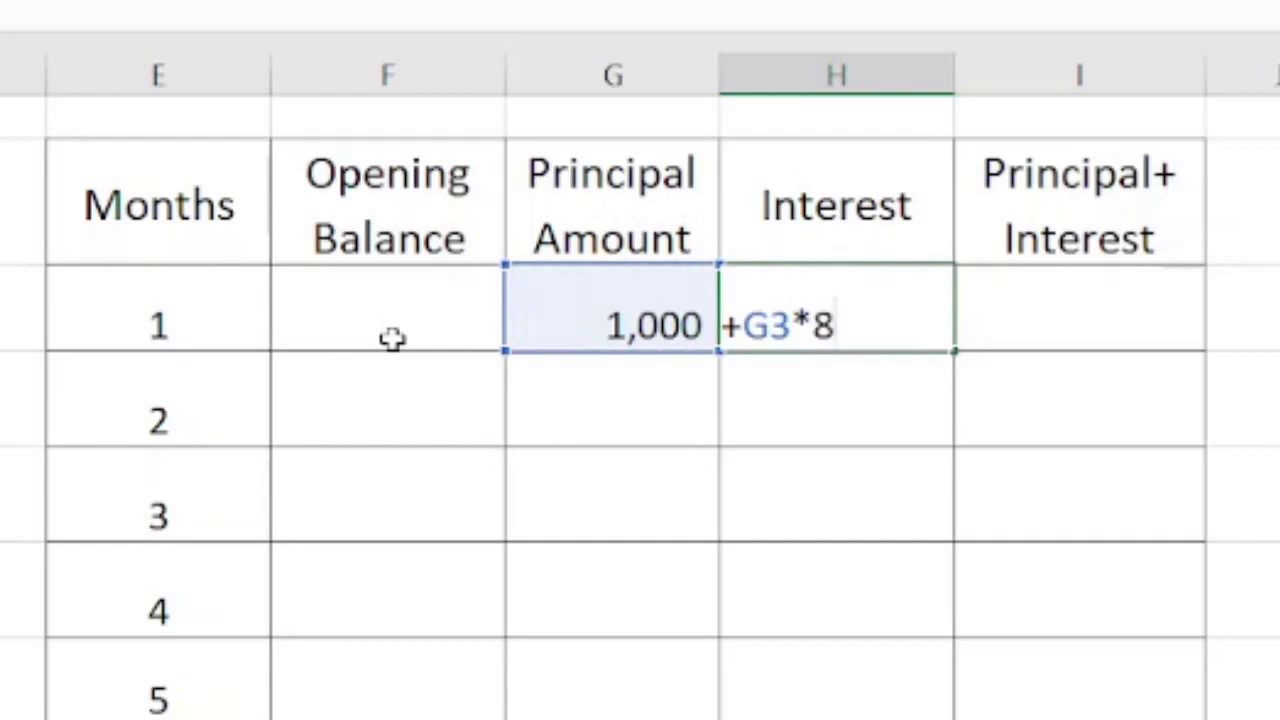
pyautogui.write('%/')
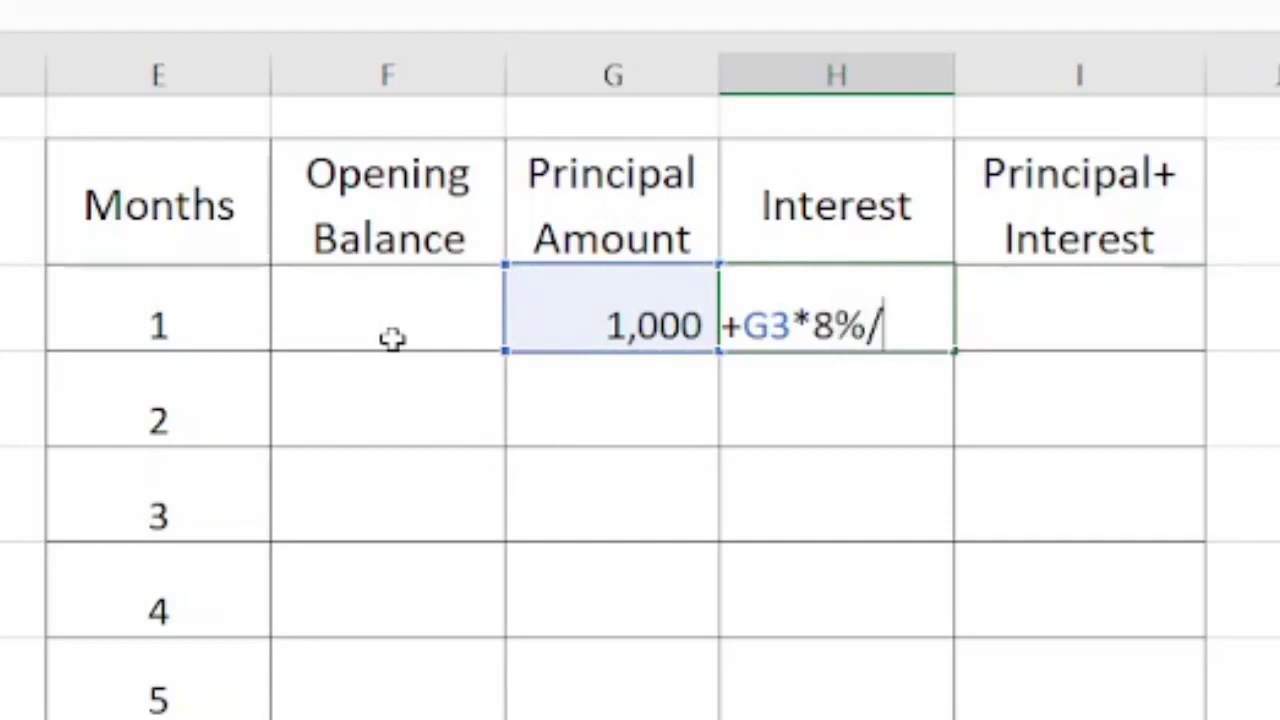
pyautogui.write('12')
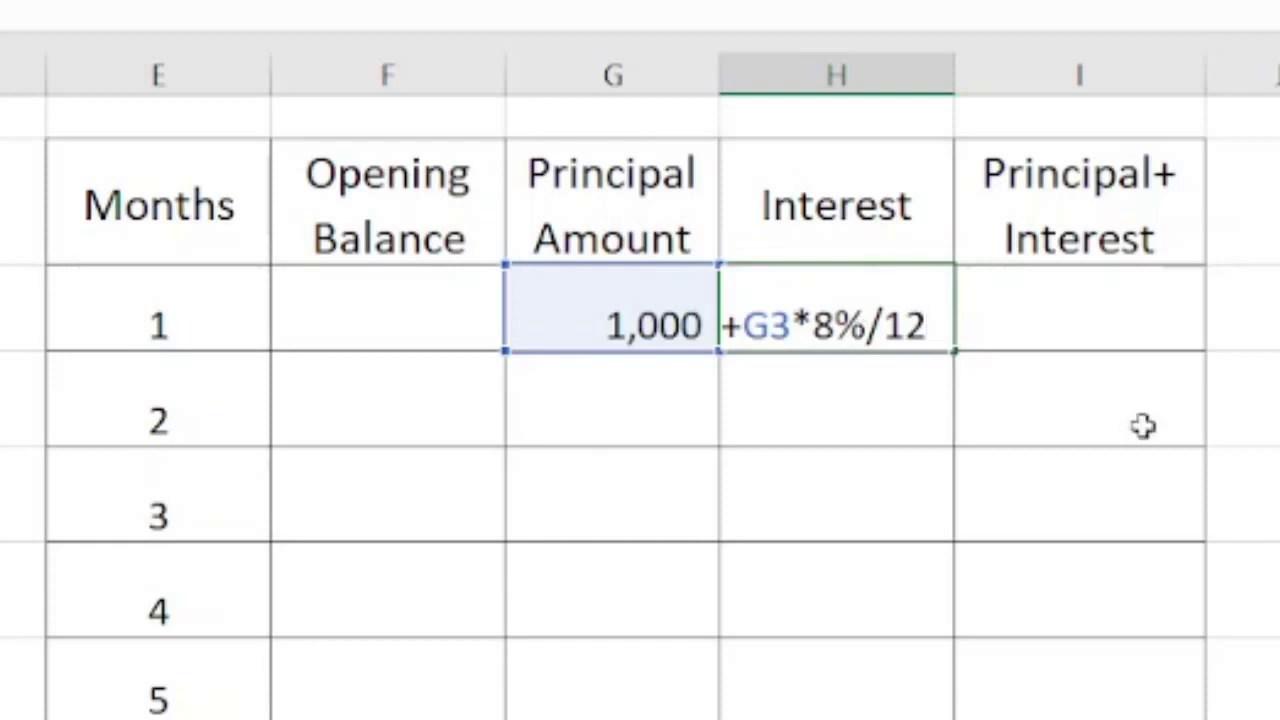
pyautogui.press('Return')
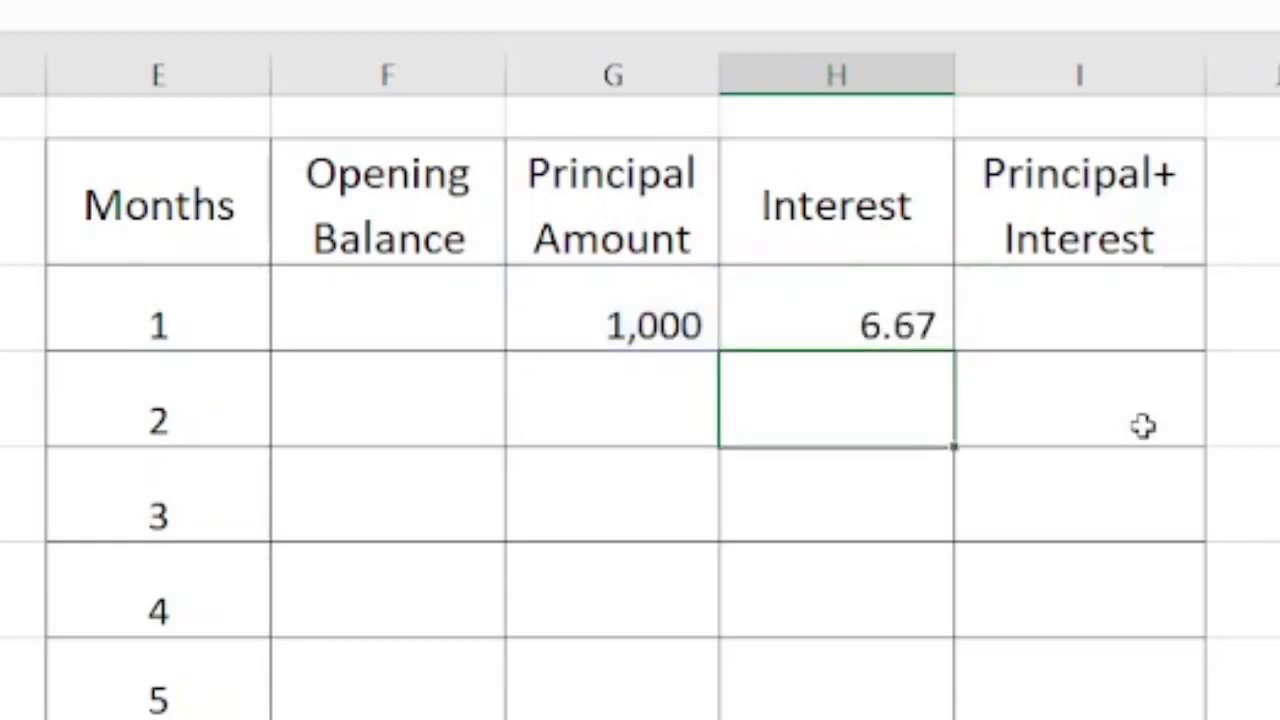
# Calculate month 1's Principal+Interest in I3 by adding the principal and interest with +G3+H3
pyautogui.press('Up')
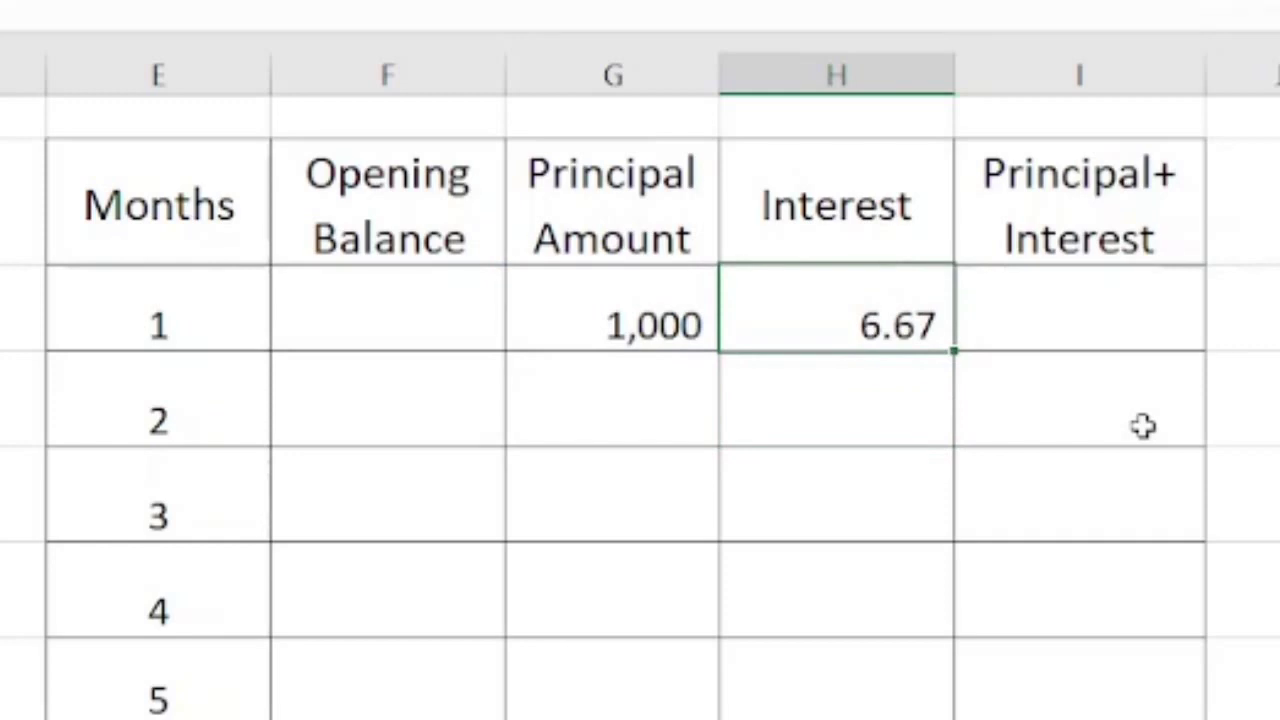
pyautogui.press('Right')
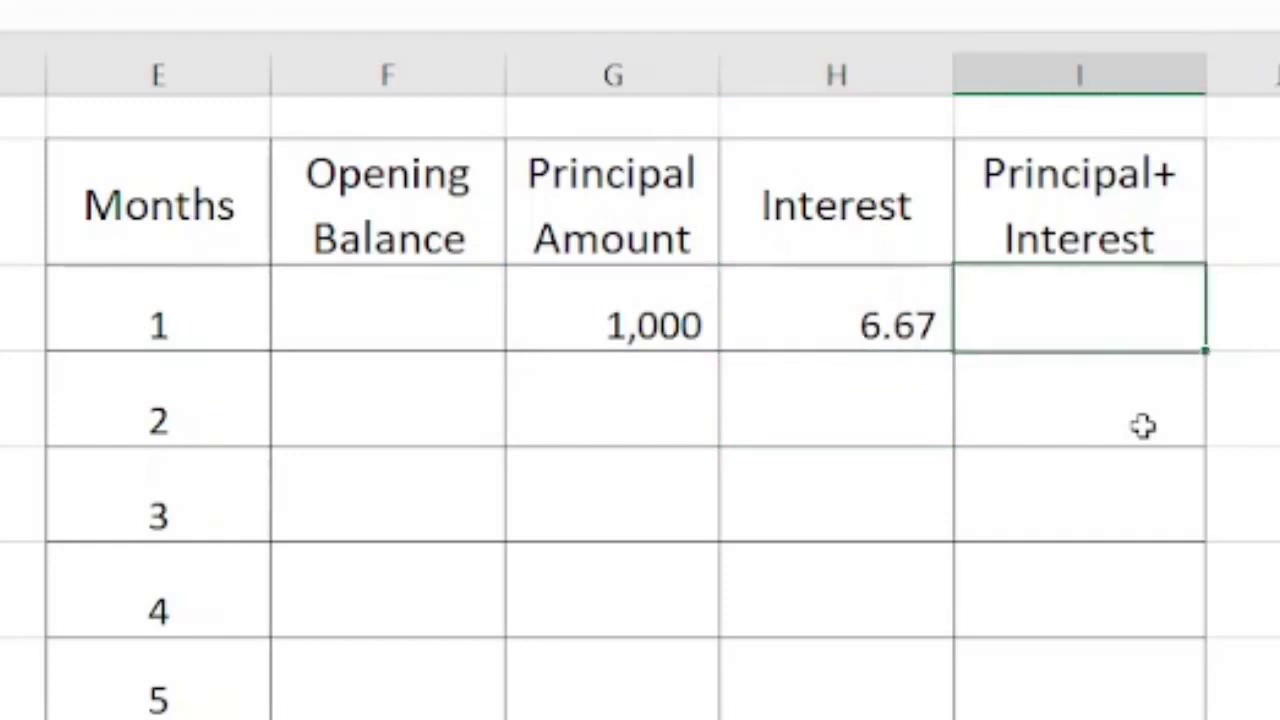
pyautogui.write('+')
pyautogui.press('Left')
pyautogui.press('Left')
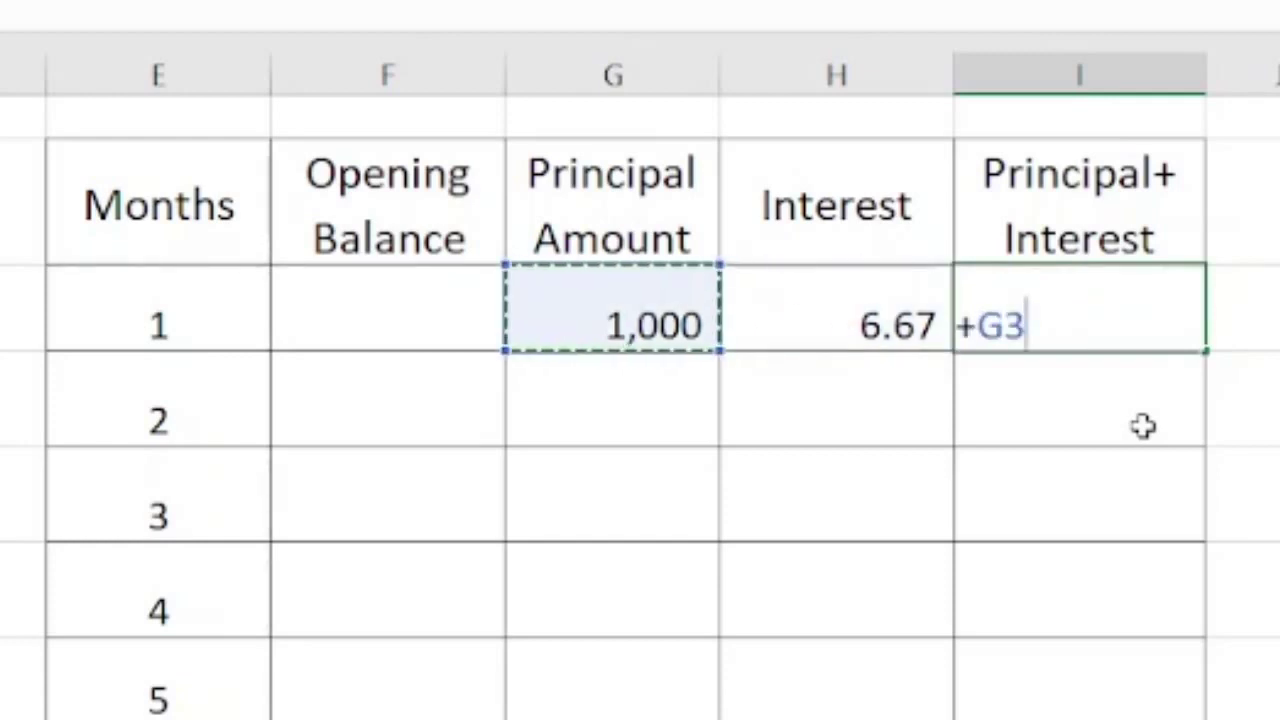
pyautogui.write('+')
pyautogui.press('Left')
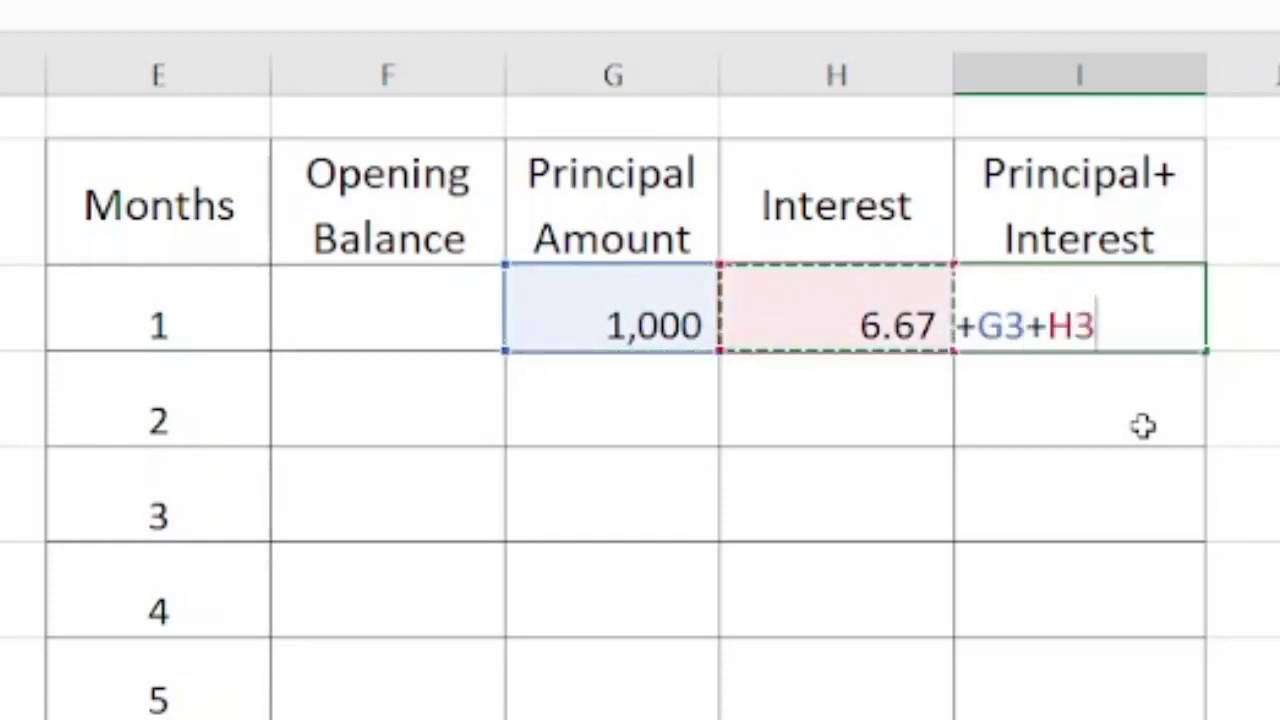
pyautogui.press('Return')
# Link month 2's Opening Balance in F4 to month 1's Principal+Interest with the formula +I3
pyautogui.press('Up')
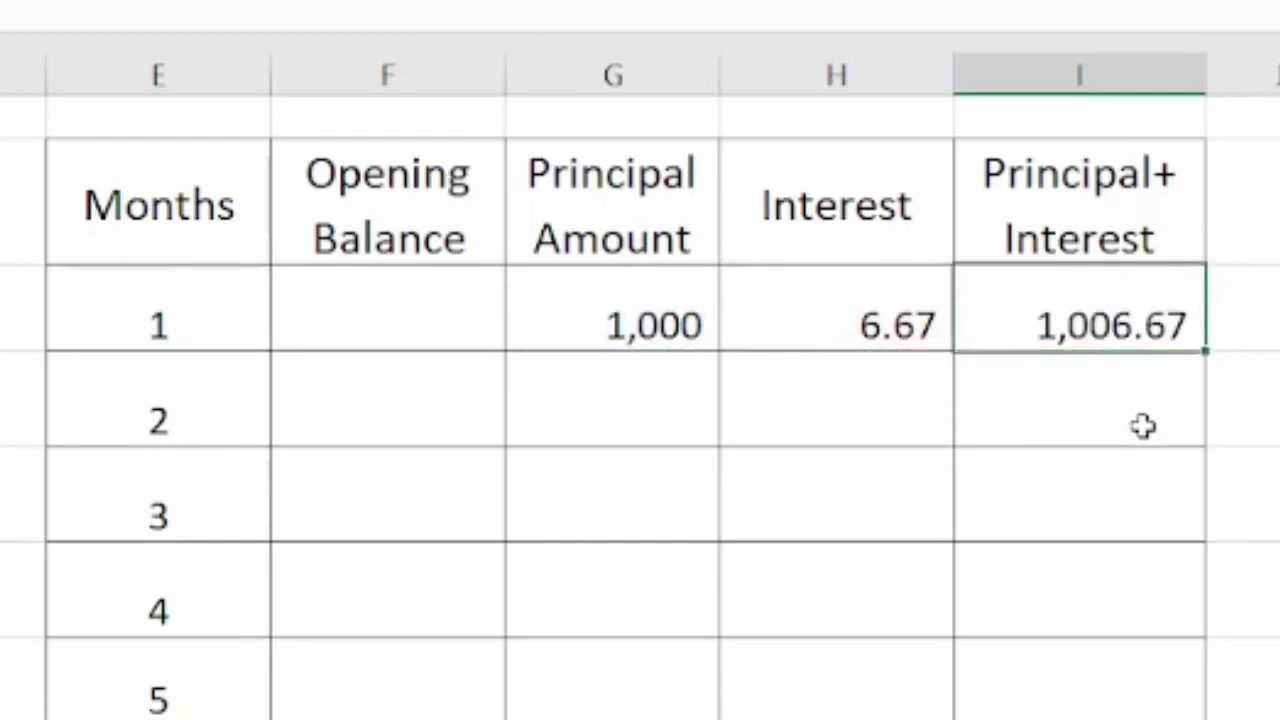
pyautogui.press('Down')
pyautogui.press('Left')
pyautogui.press('Left')
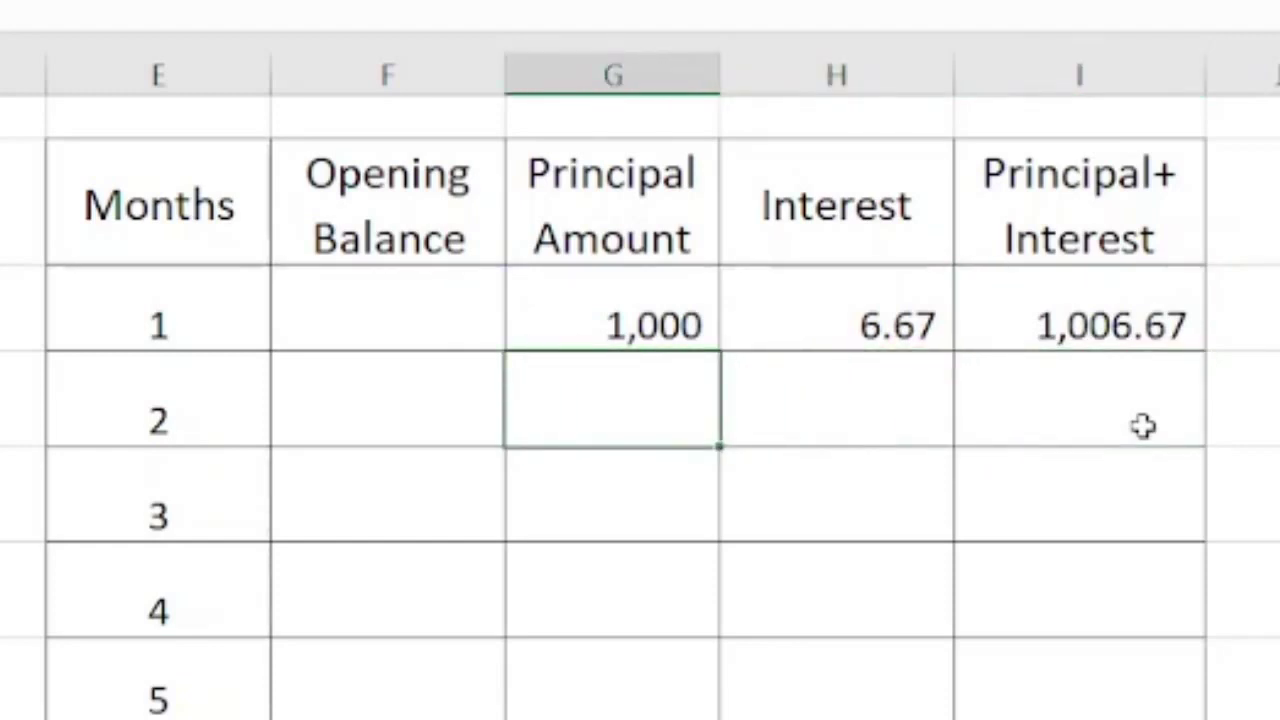
pyautogui.press('Left')
pyautogui.write('+')
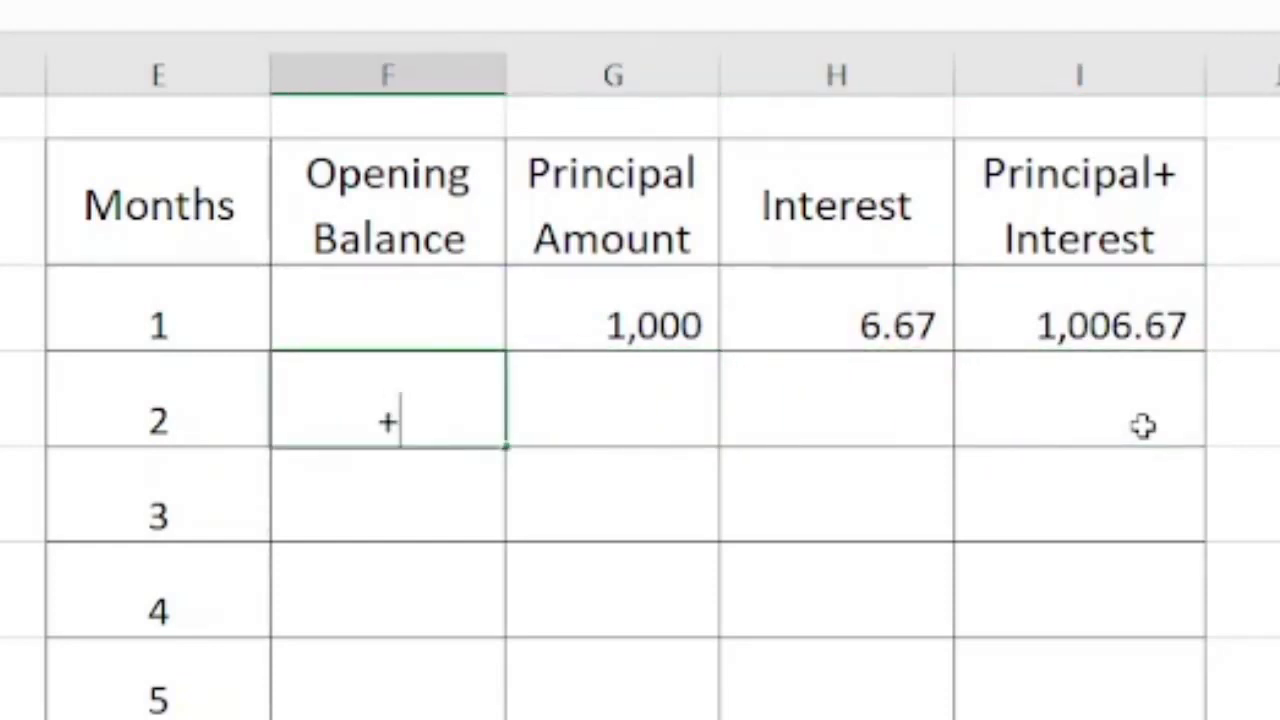
pyautogui.click(1124, 323)
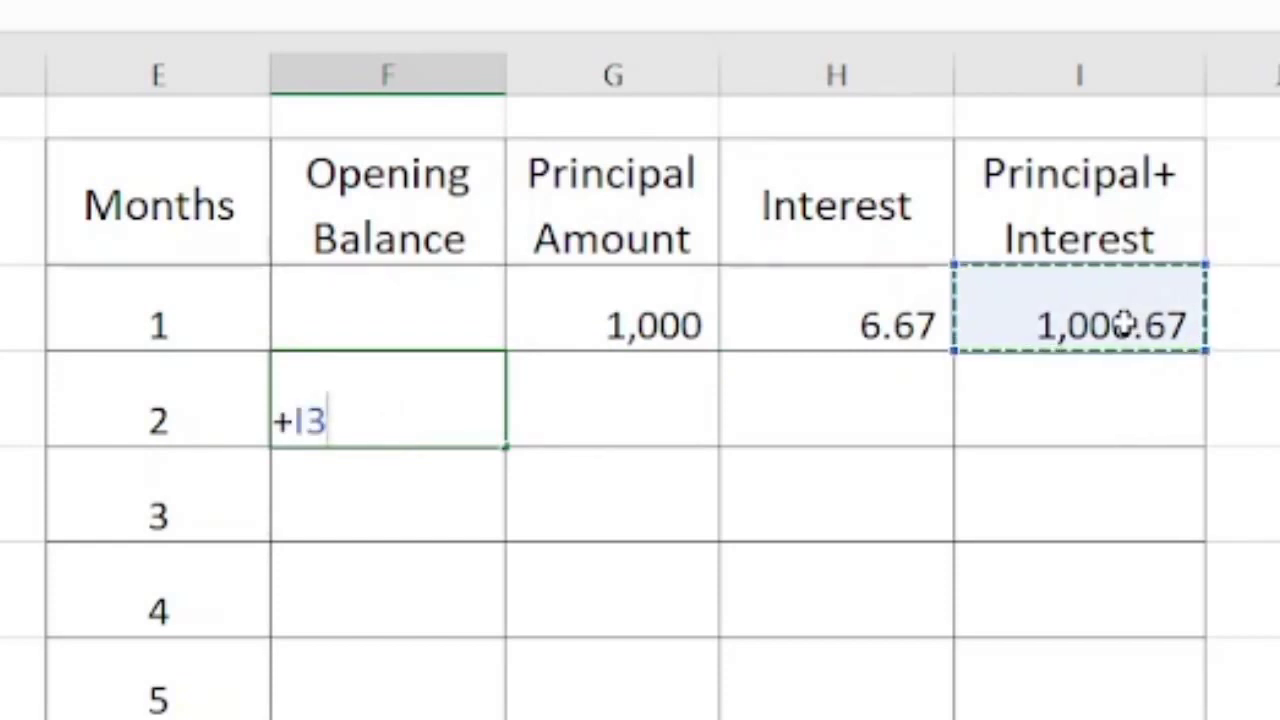
pyautogui.press('Return')
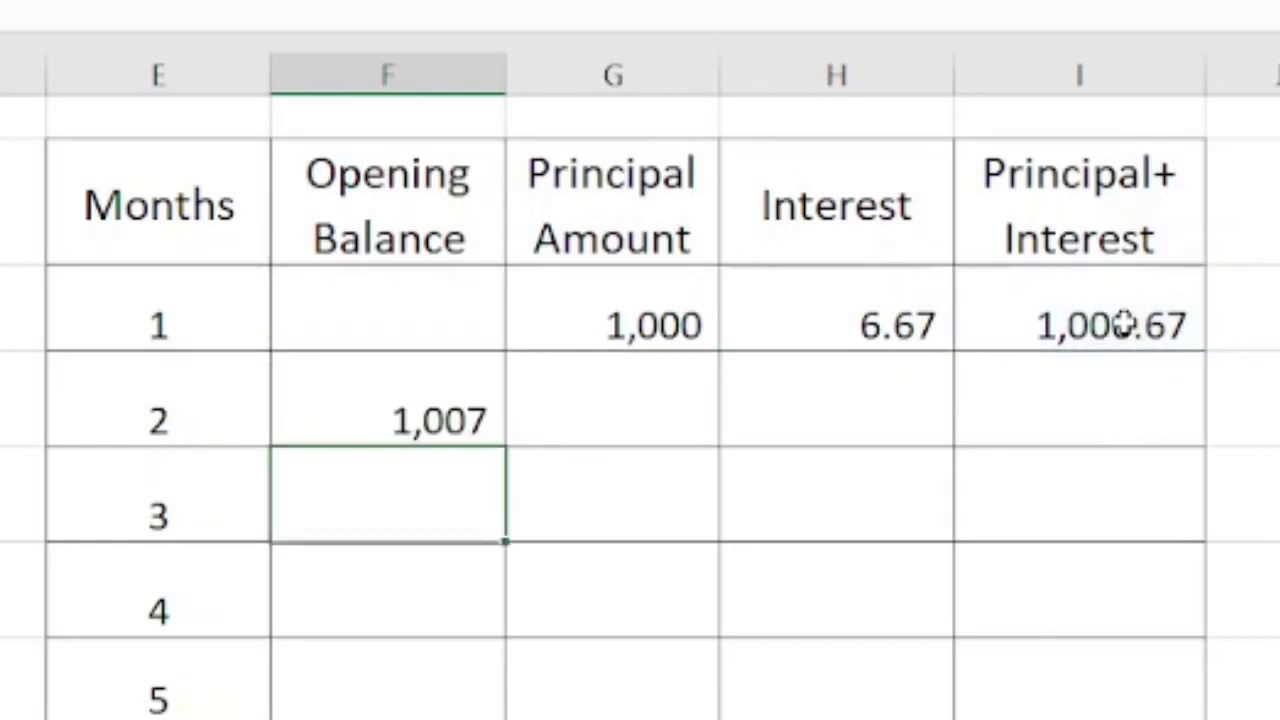
# Fill the 1,000 Principal Amount from month 1 down the column for the remaining months
pyautogui.press('Up')
pyautogui.press('Right')
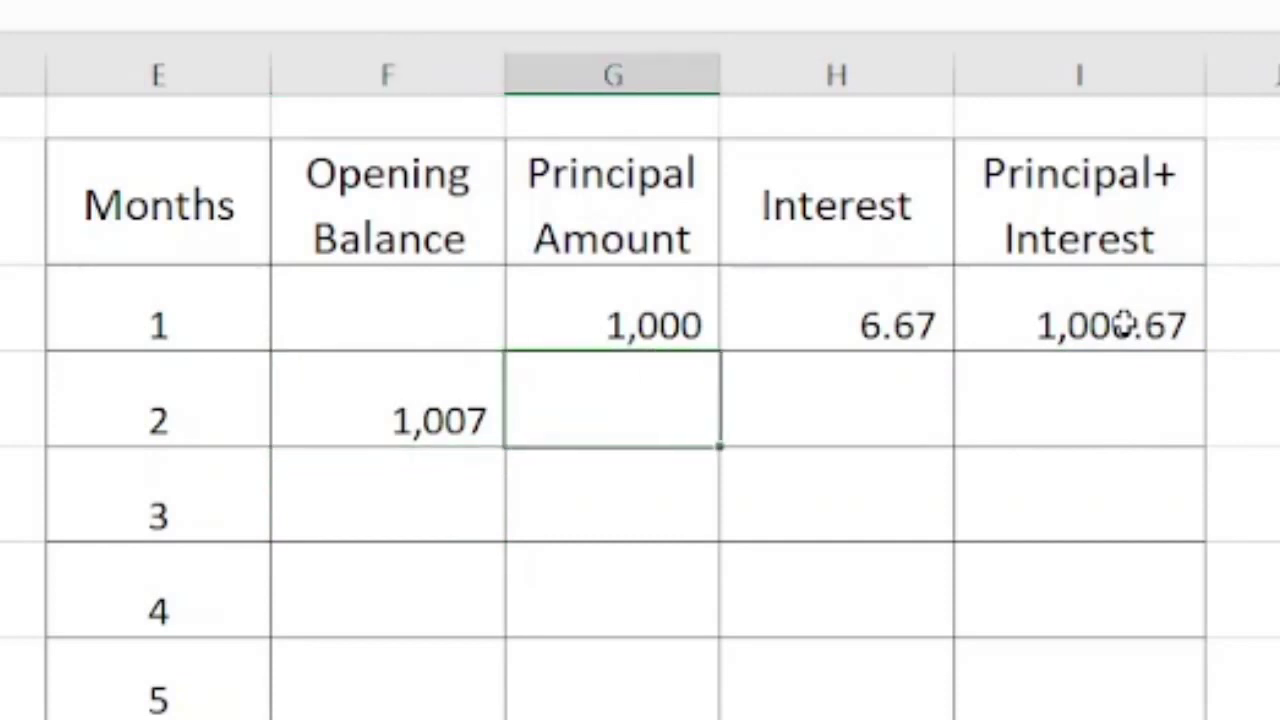
pyautogui.click(634, 331)
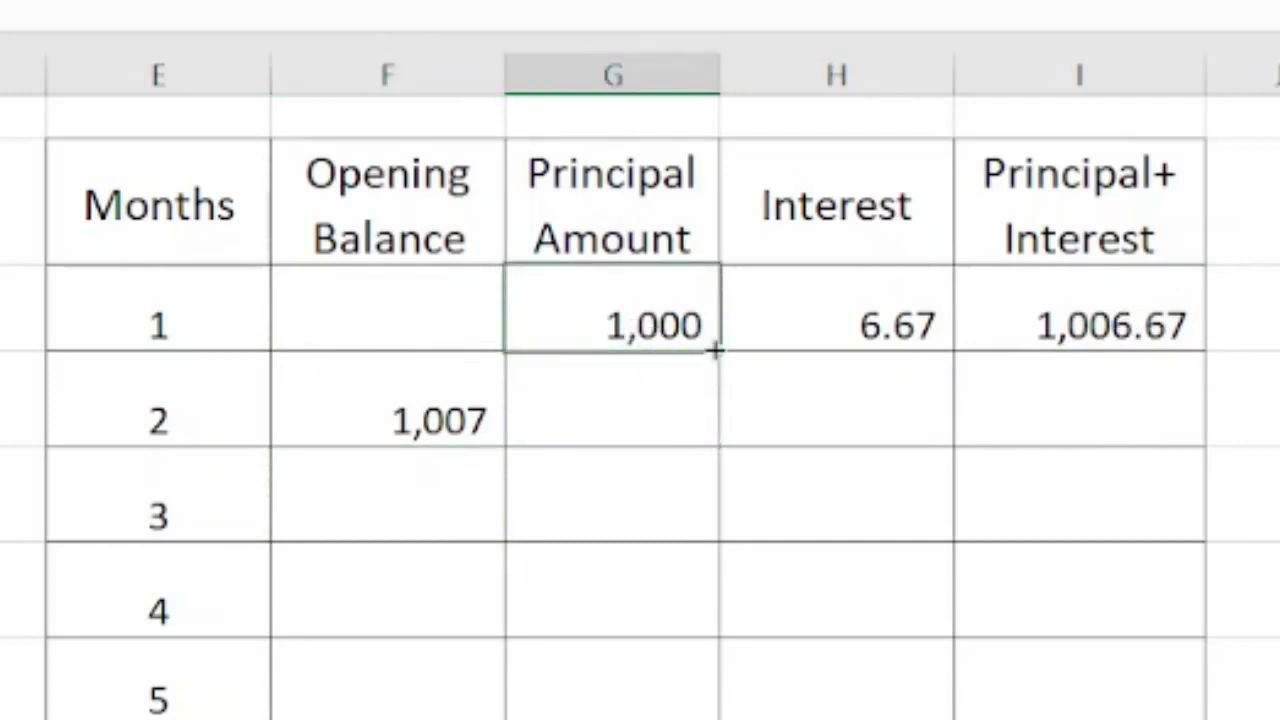
pyautogui.moveTo(716, 349); pyautogui.dragTo(706, 715)
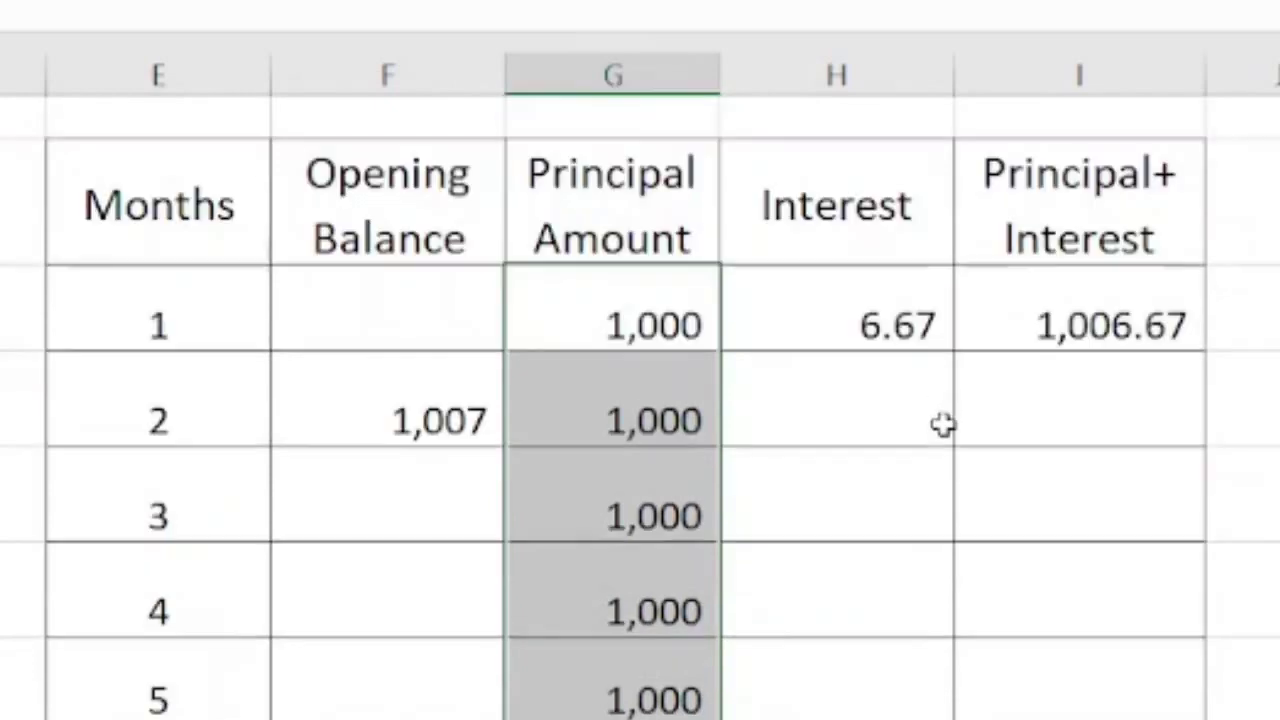
pyautogui.scroll(2, 960, 410)
# Calculate month 2's Interest in H4 with +SUM(F4:G4)*8%/12 and check the finished formula
pyautogui.click(872, 410)
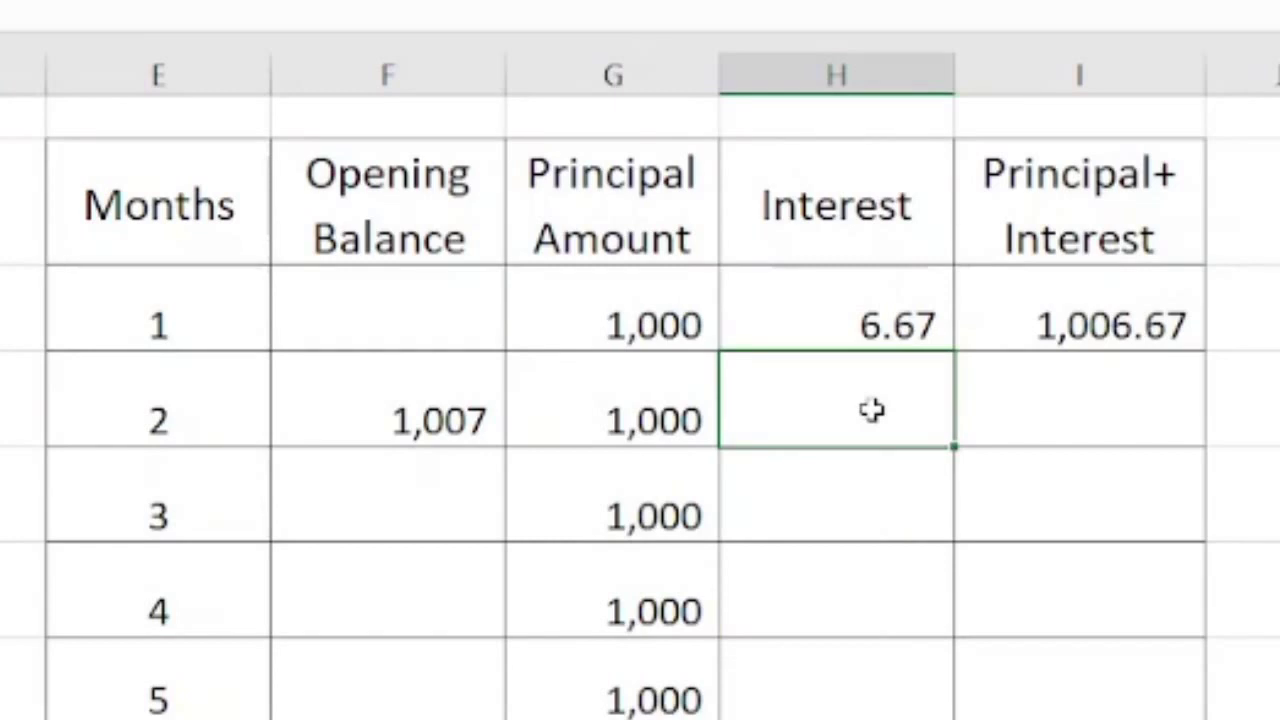
pyautogui.write('+sum(')
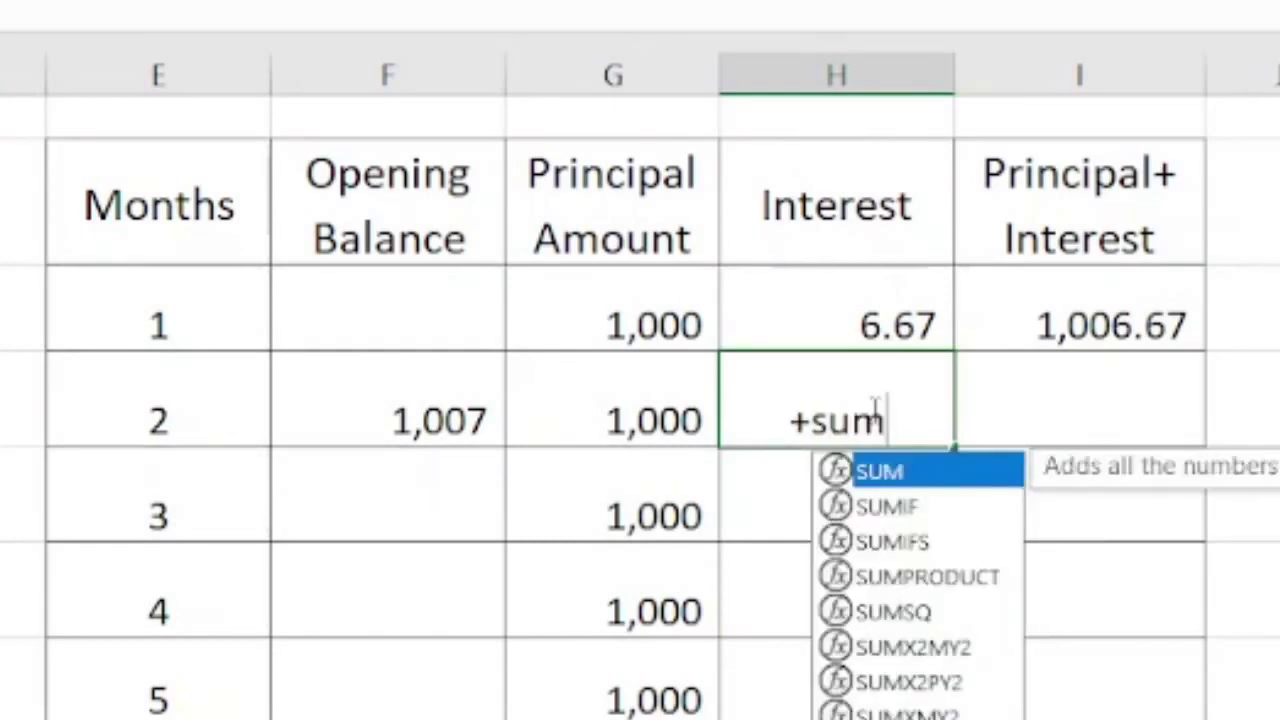
pyautogui.press('Left')
pyautogui.press('Left')
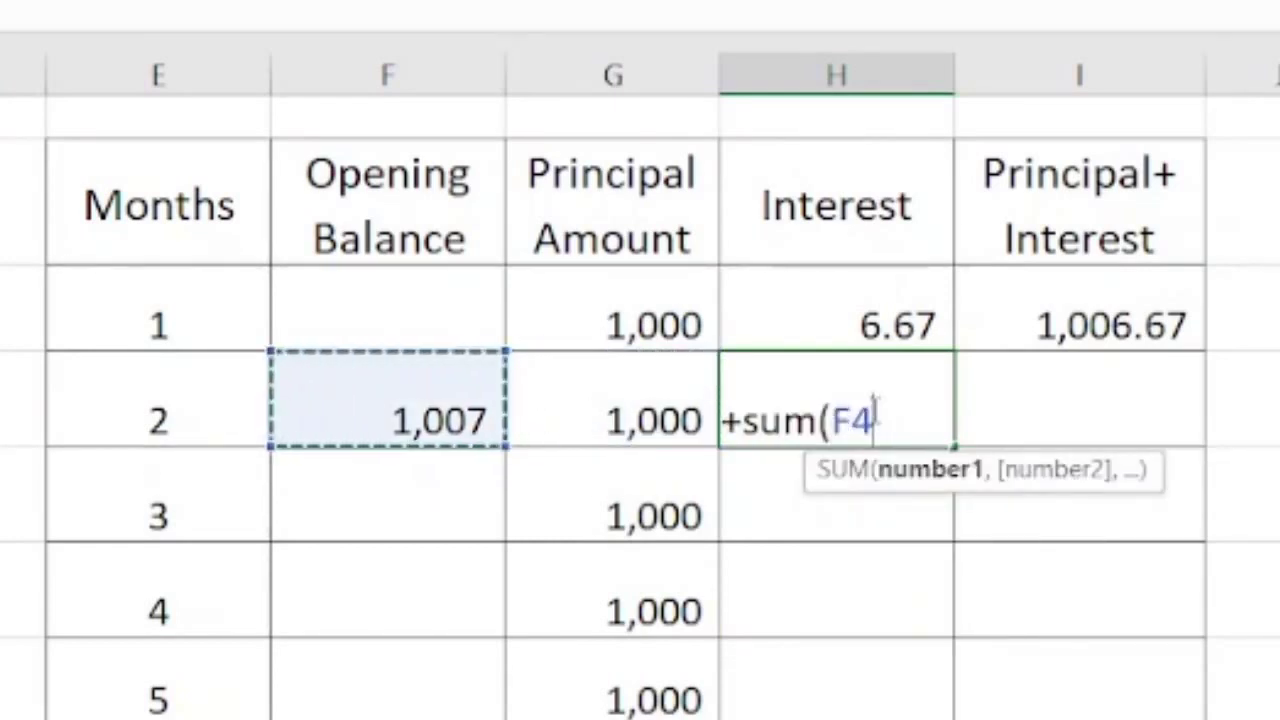
pyautogui.hotkey('shift', 'Right')
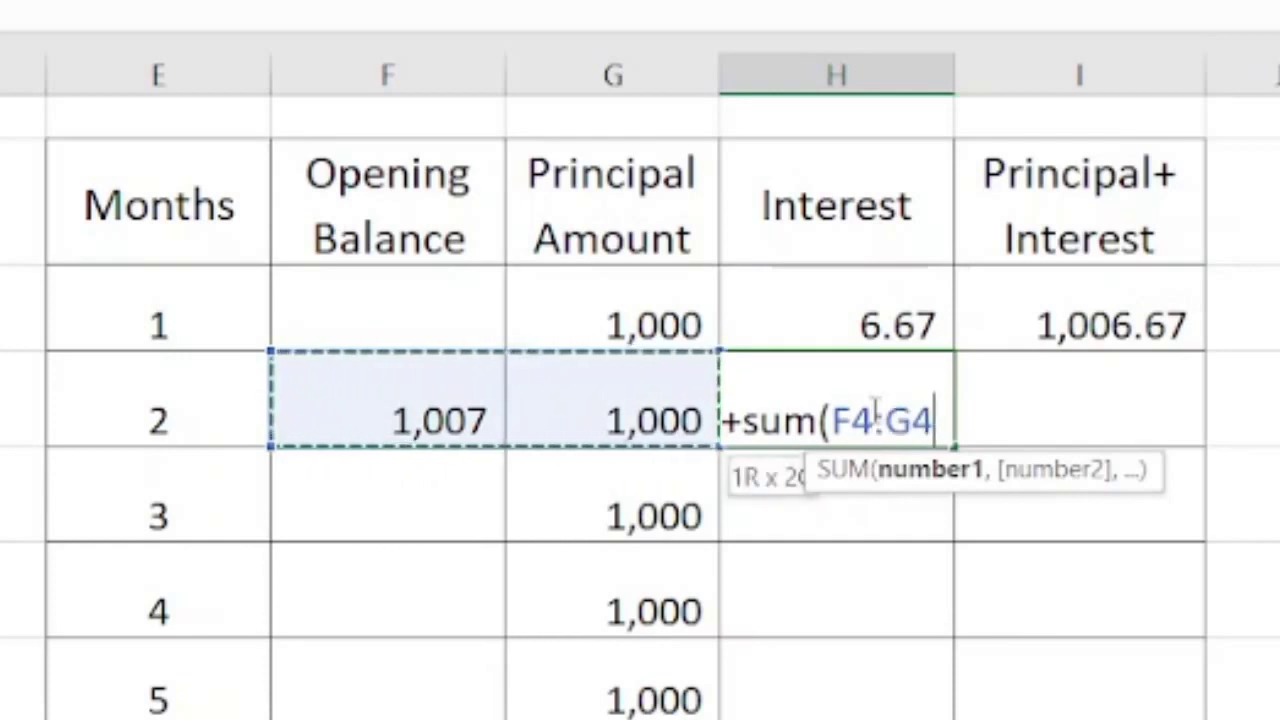
pyautogui.write(')*')
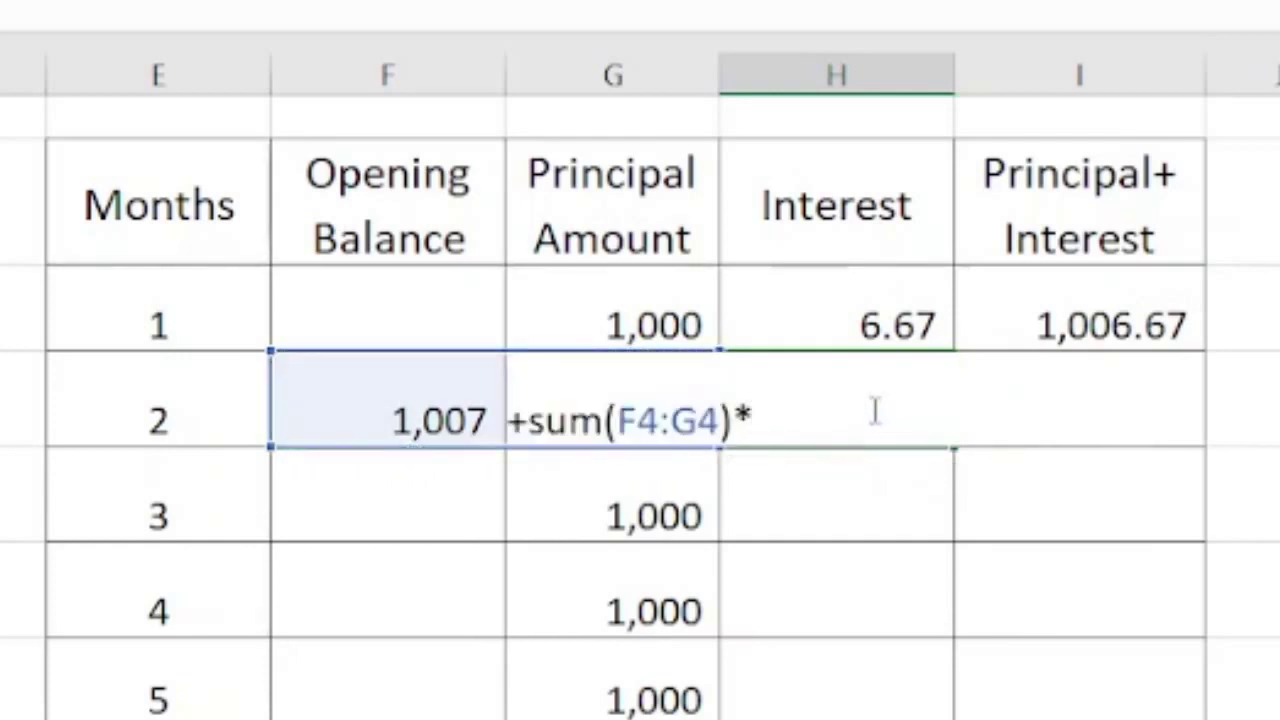
pyautogui.write('8%')
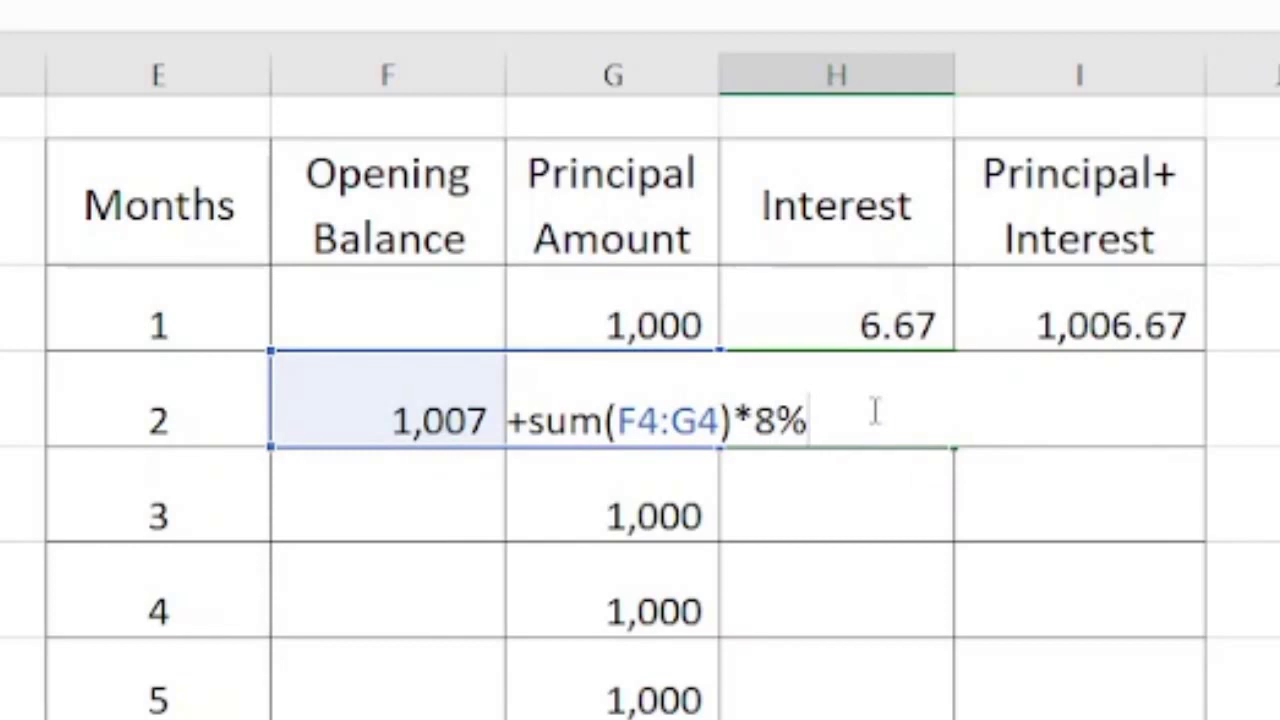
pyautogui.write('/12')
pyautogui.press('Return')
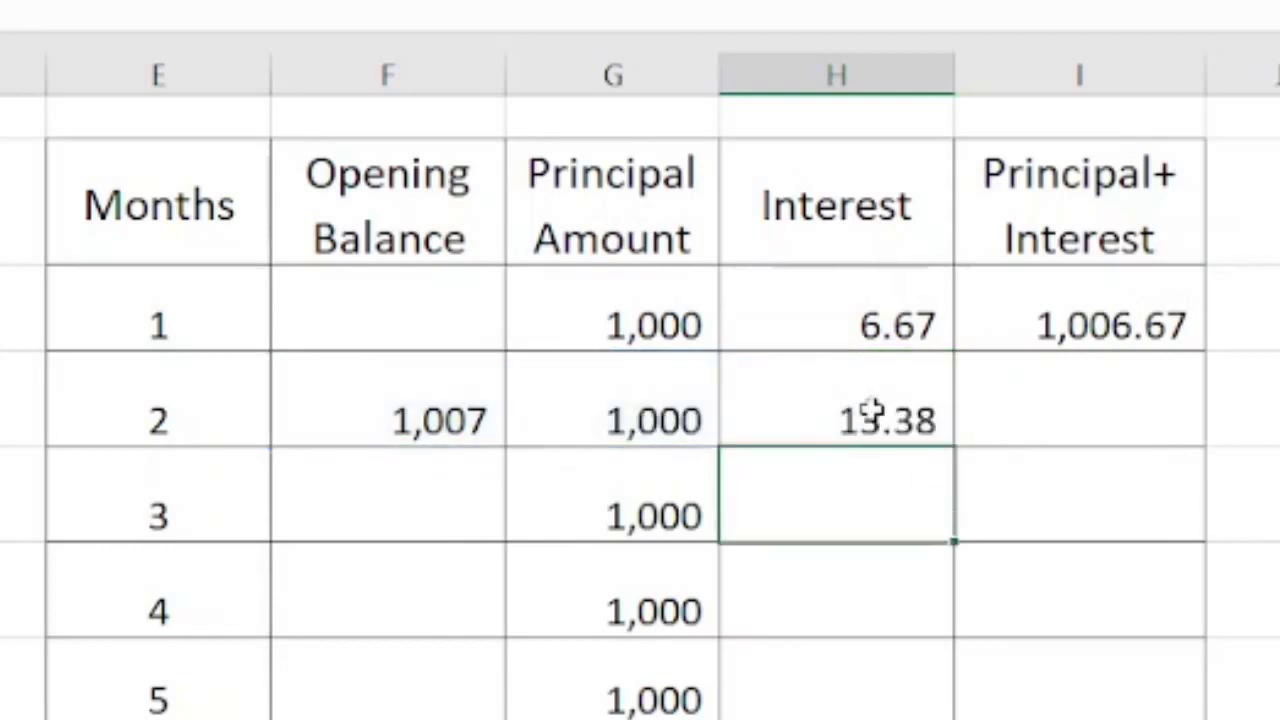
pyautogui.click(870, 412)
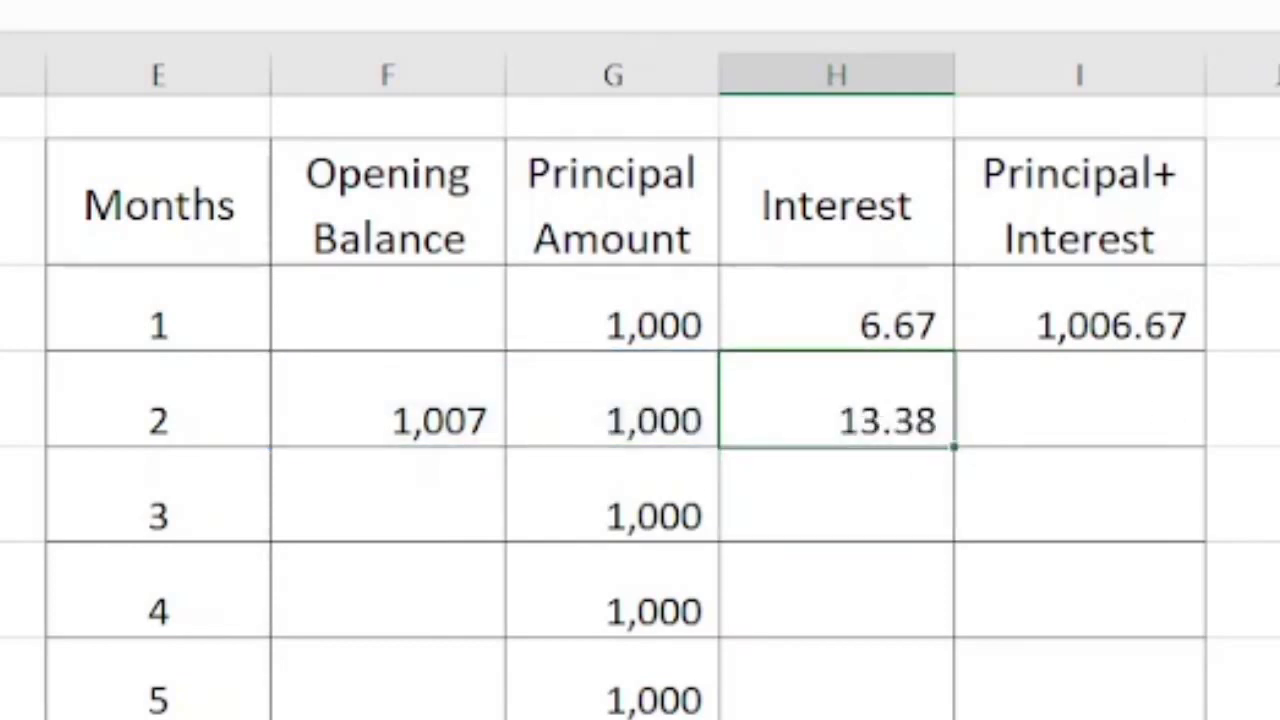
pyautogui.press('F2')
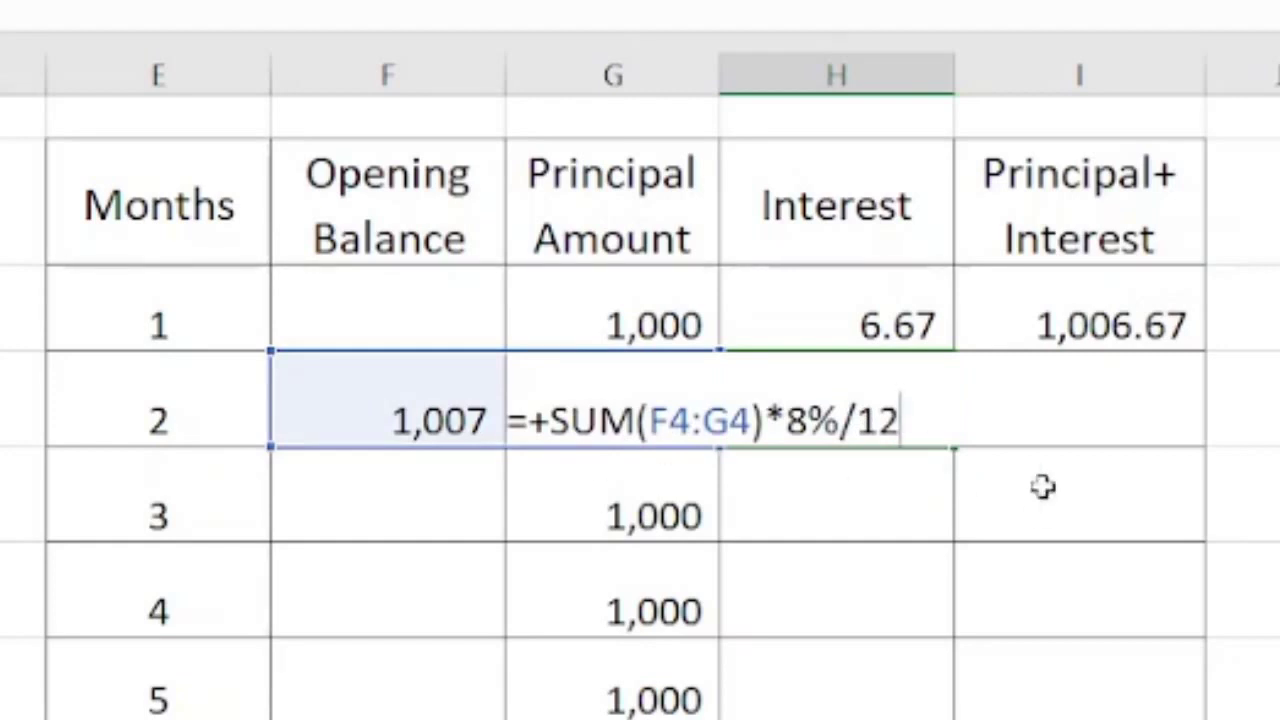
pyautogui.press('Escape')
# Total month 2's opening balance, principal and interest (F4:H4) in I4 with AutoSum
pyautogui.click(1090, 404)
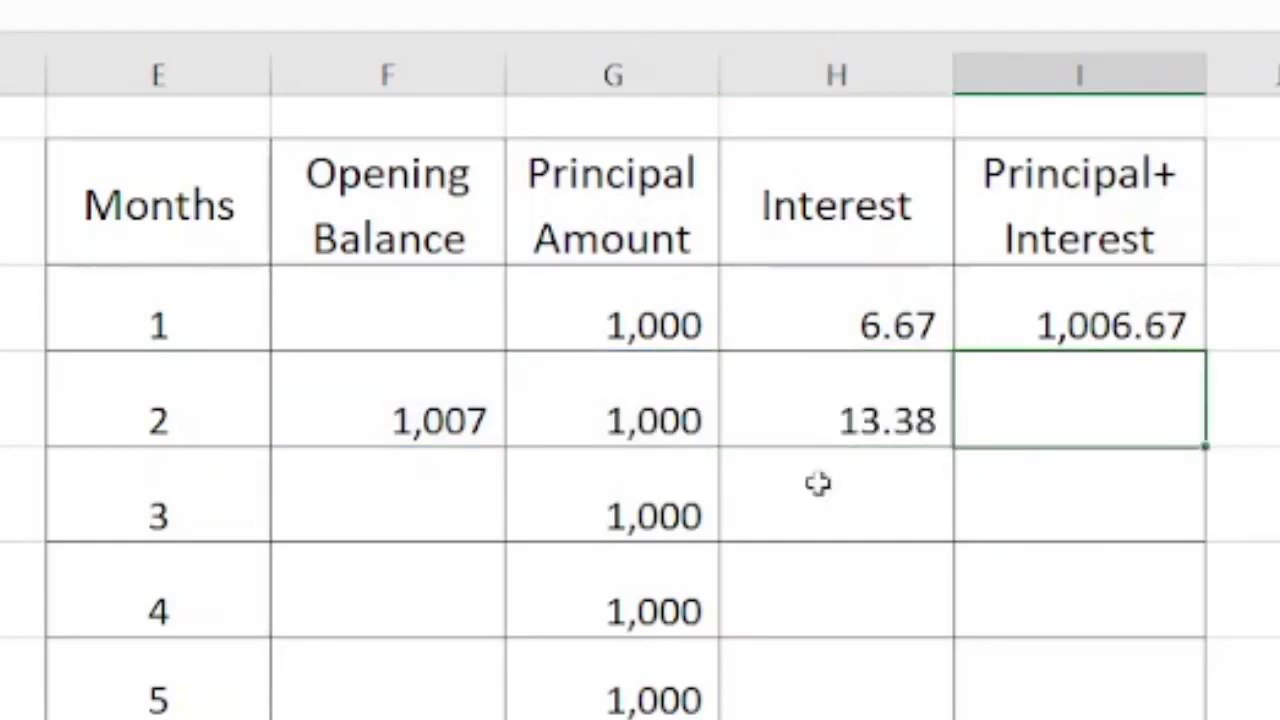
pyautogui.moveTo(397, 420); pyautogui.dragTo(983, 429)
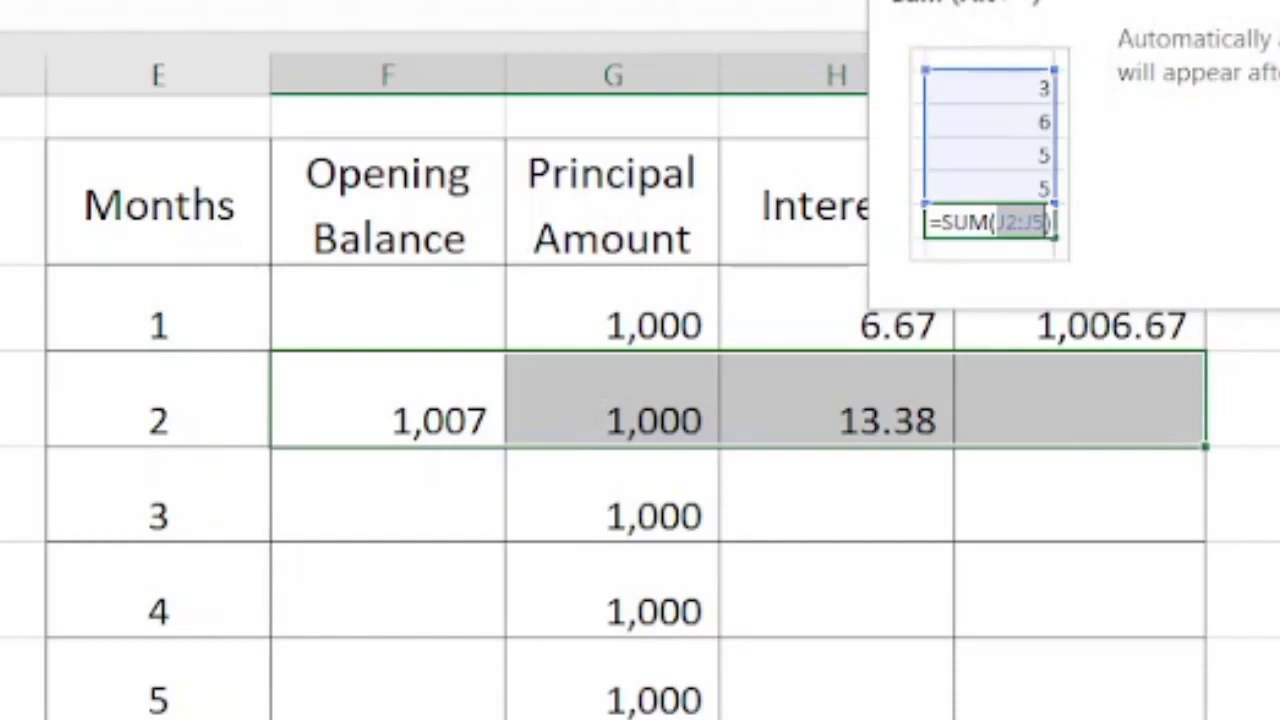
pyautogui.click(1051, 2)
pyautogui.click(1040, 487)
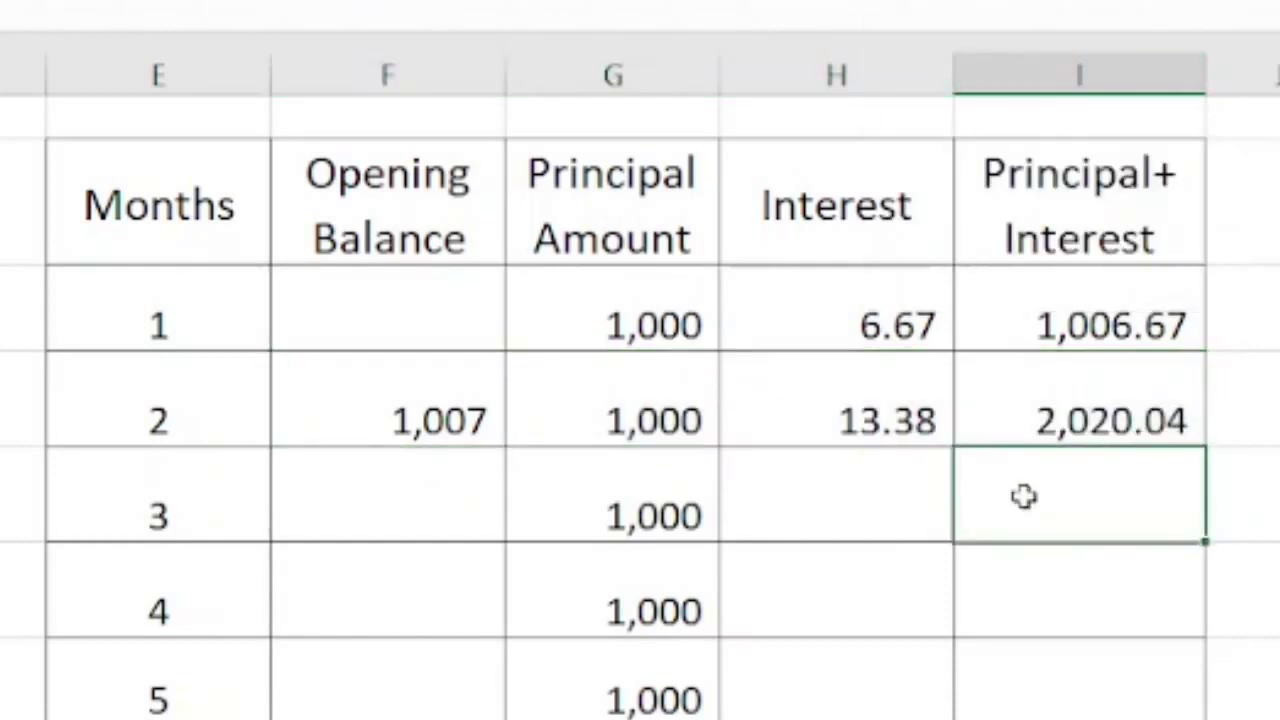
# Fill month 2's Opening Balance formula from F4 down the column for the remaining months
pyautogui.click(414, 424)
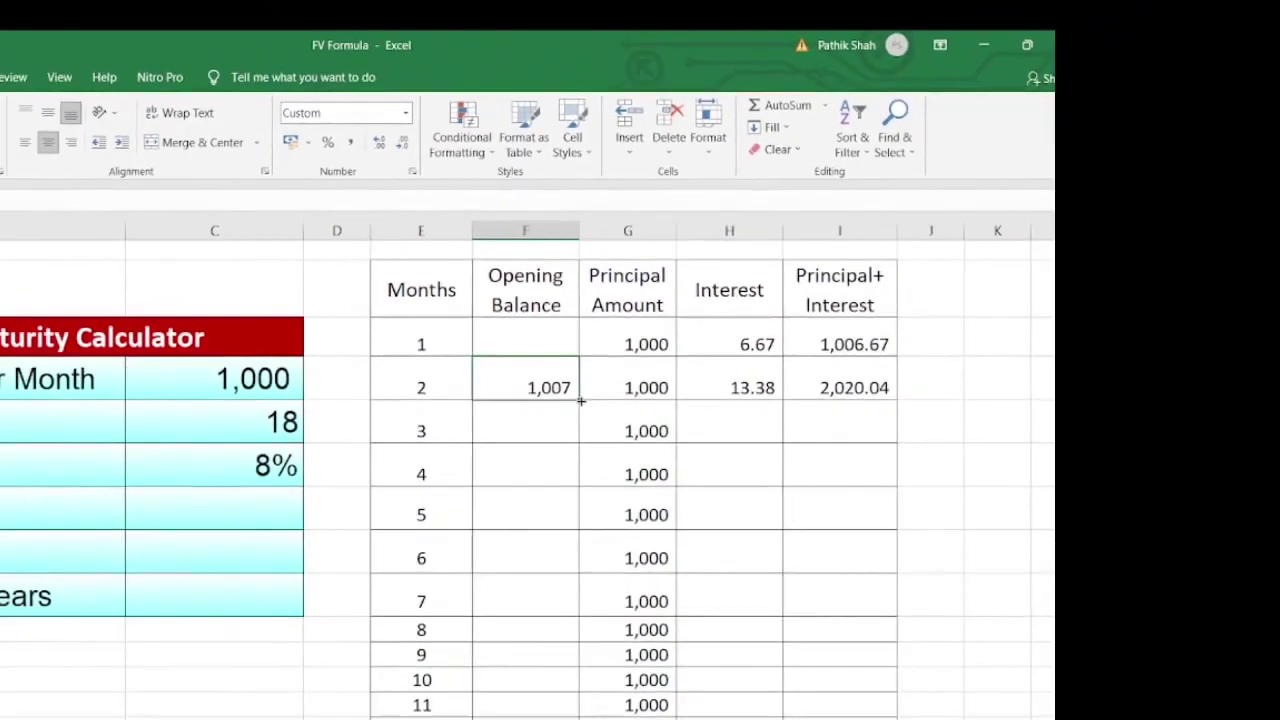
pyautogui.doubleClick(507, 449)
pyautogui.scroll(-1, 1020, 315)
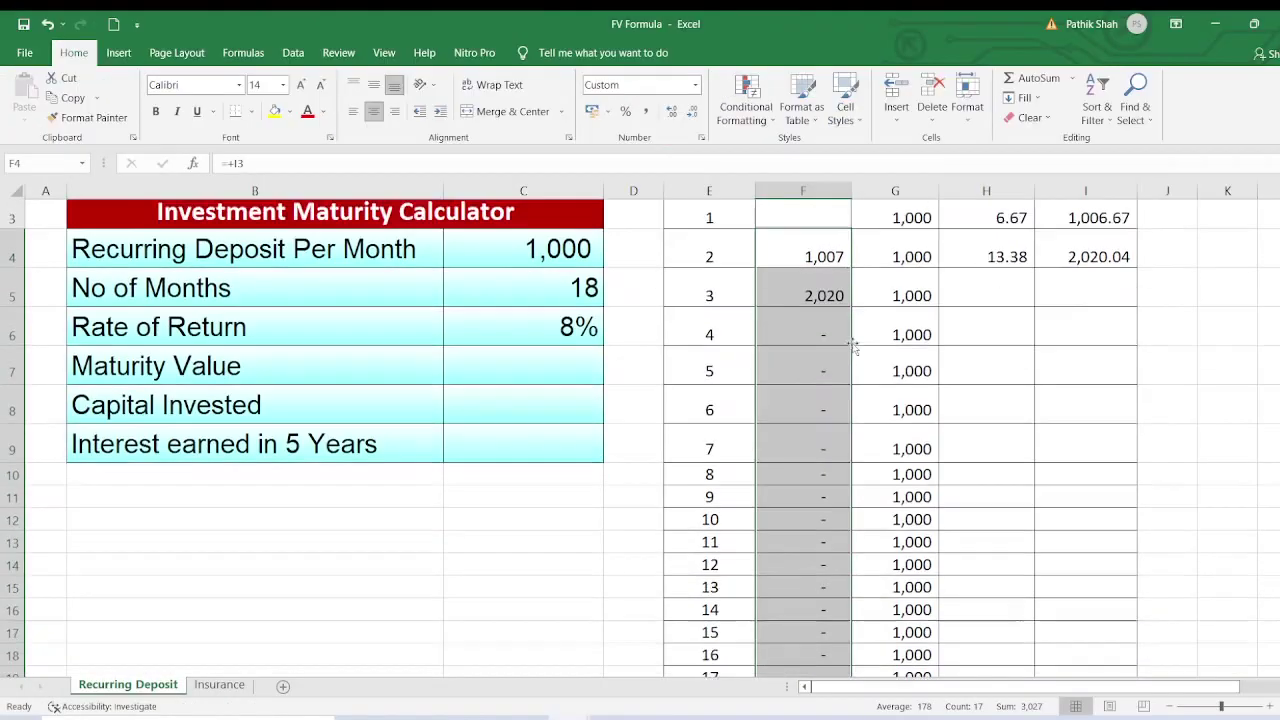
# Fill month 2's Interest and Principal+Interest formulas (H4:I4) down through month 18 and check the final total in I20
pyautogui.scroll(1, 1010, 316)
pyautogui.moveTo(1010, 318); pyautogui.dragTo(1070, 328)
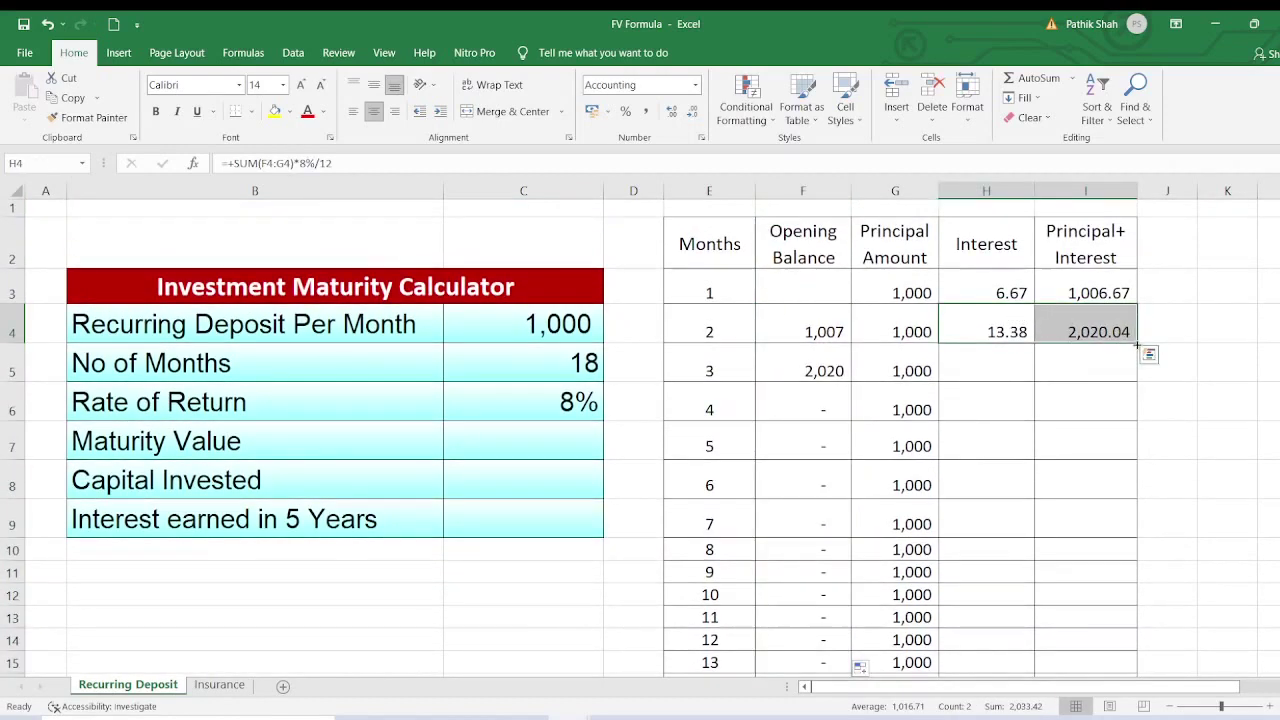
pyautogui.moveTo(1137, 345); pyautogui.dragTo(1120, 645)
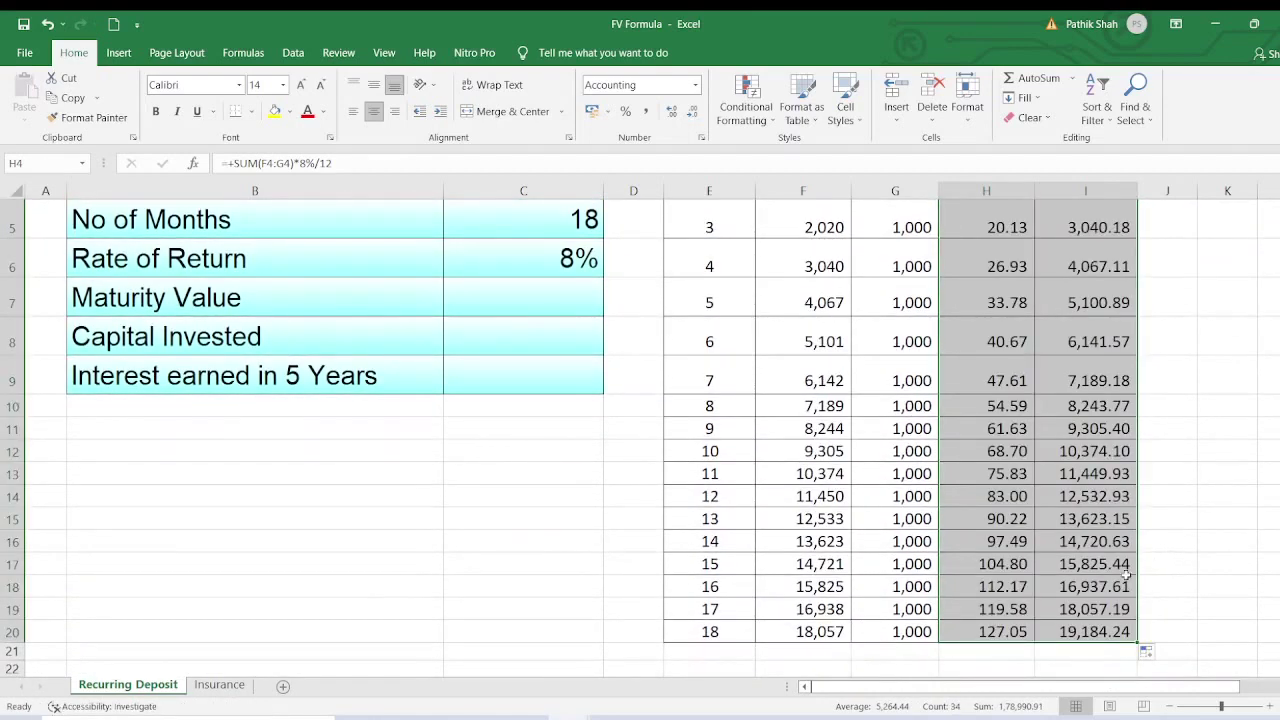
pyautogui.scroll(2, 913, 630)
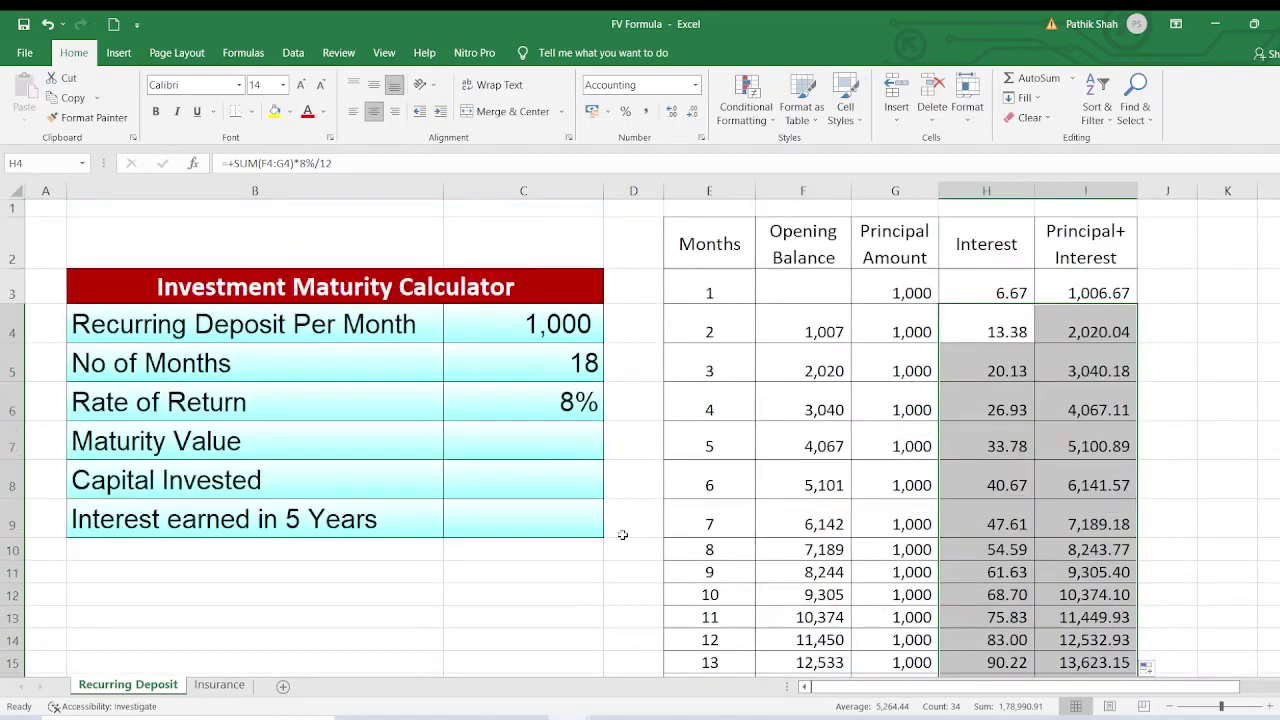
pyautogui.scroll(-2, 750, 446)
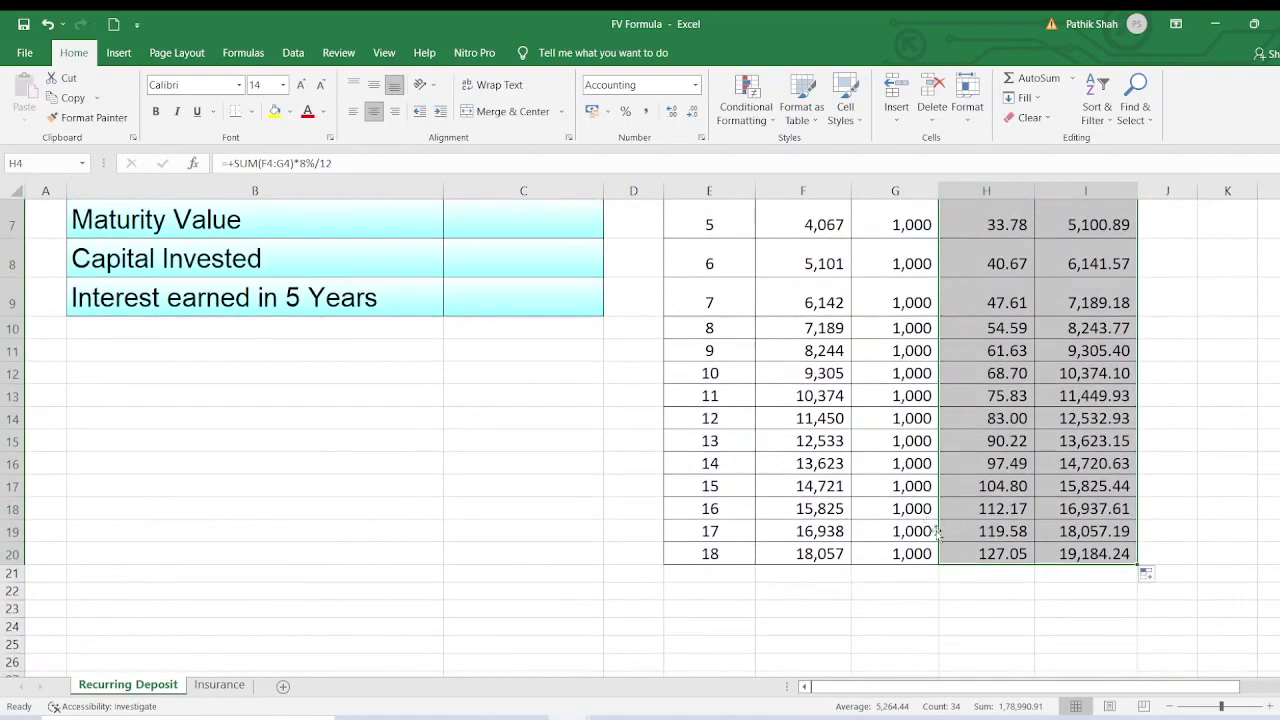
pyautogui.click(1072, 556)
pyautogui.scroll(2, 868, 572)
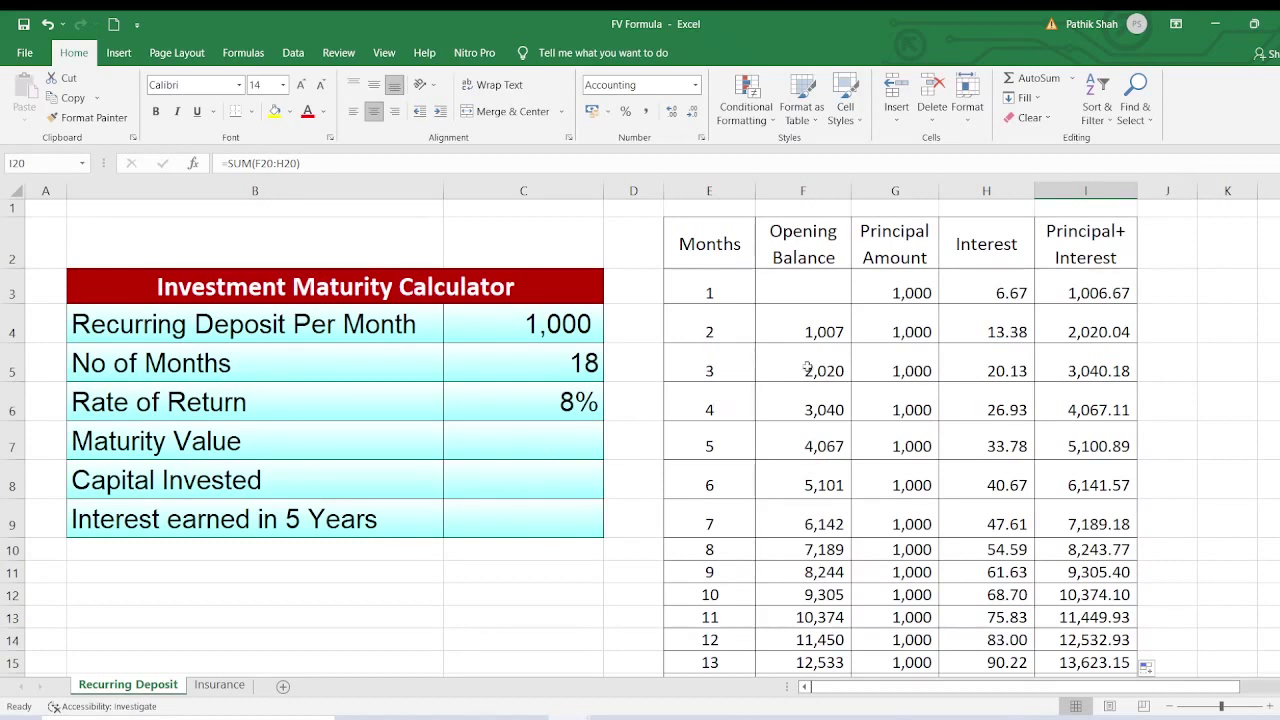
# Begin the Maturity Value formula in C7 with the FV function, using C6/12 as the rate and C5 as the number of periods
pyautogui.click(541, 441)
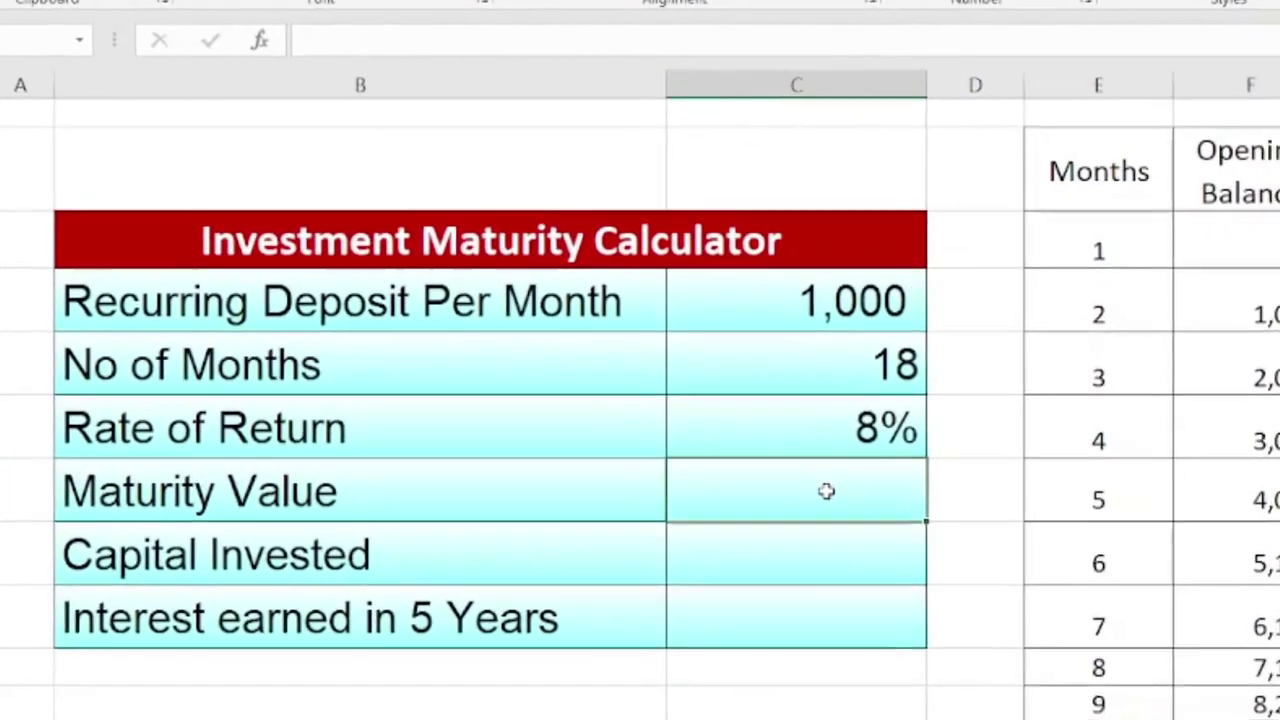
pyautogui.write('+')
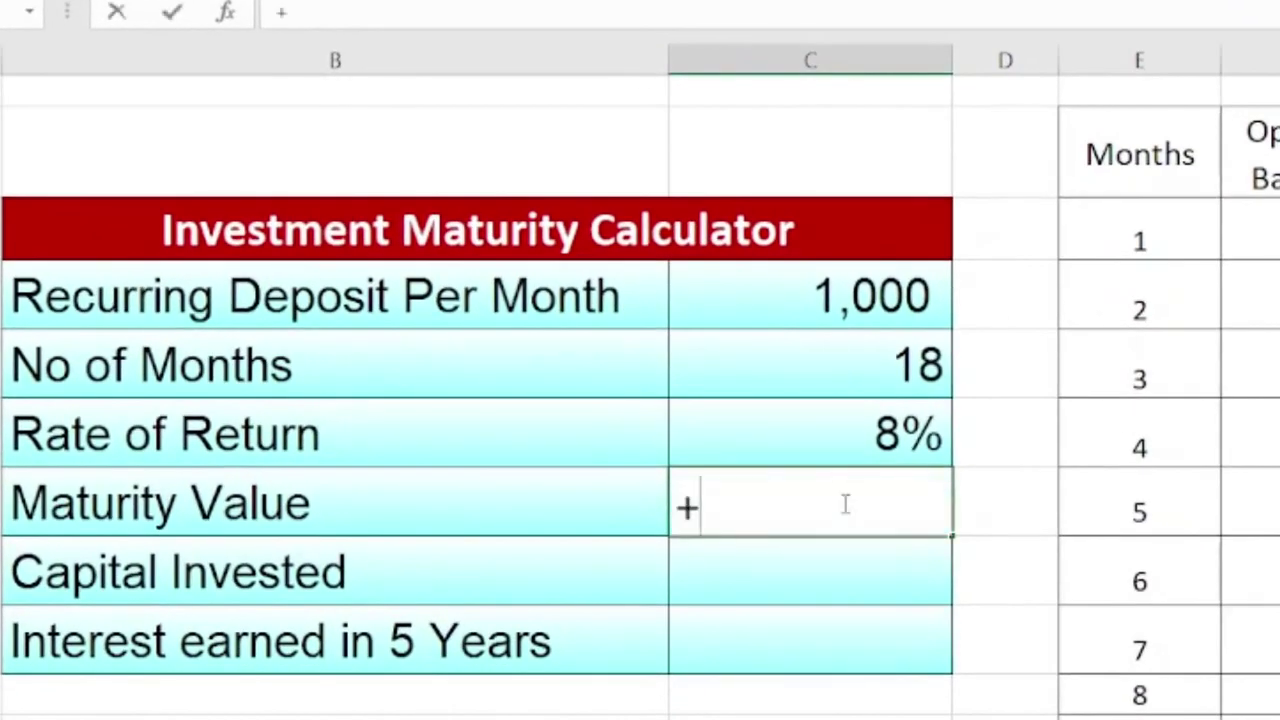
pyautogui.write('fv')
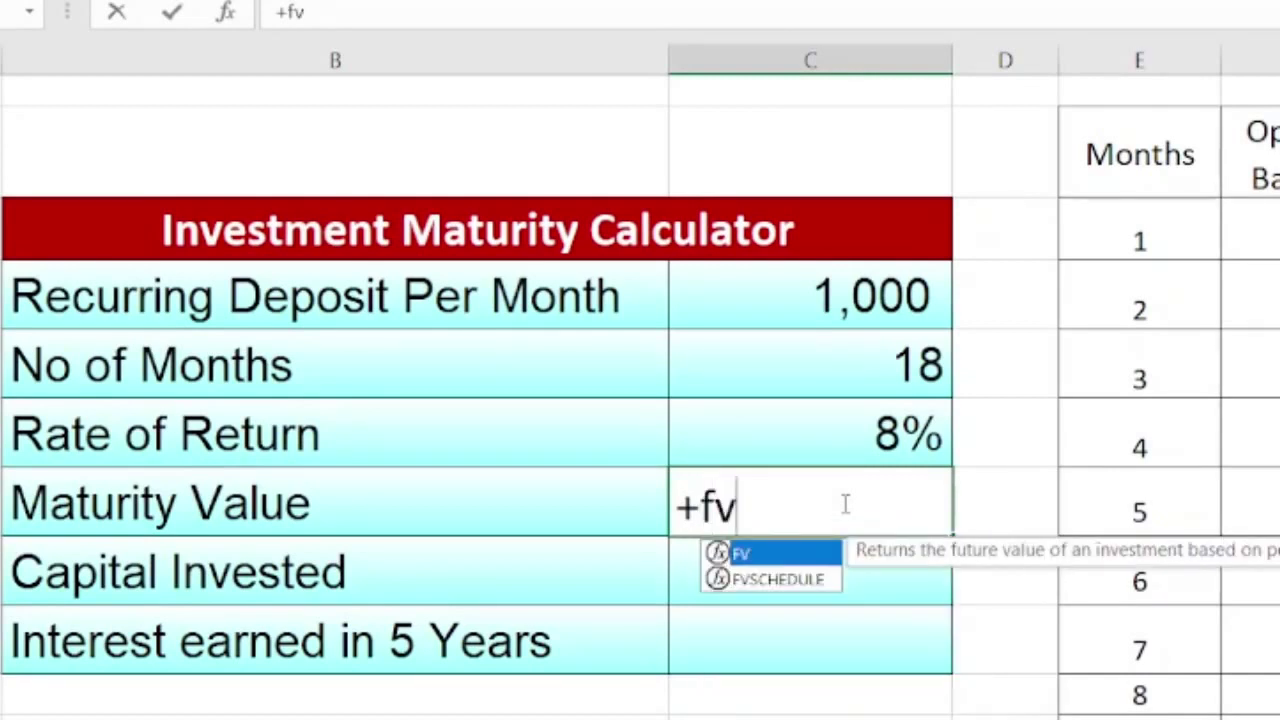
pyautogui.write('(')
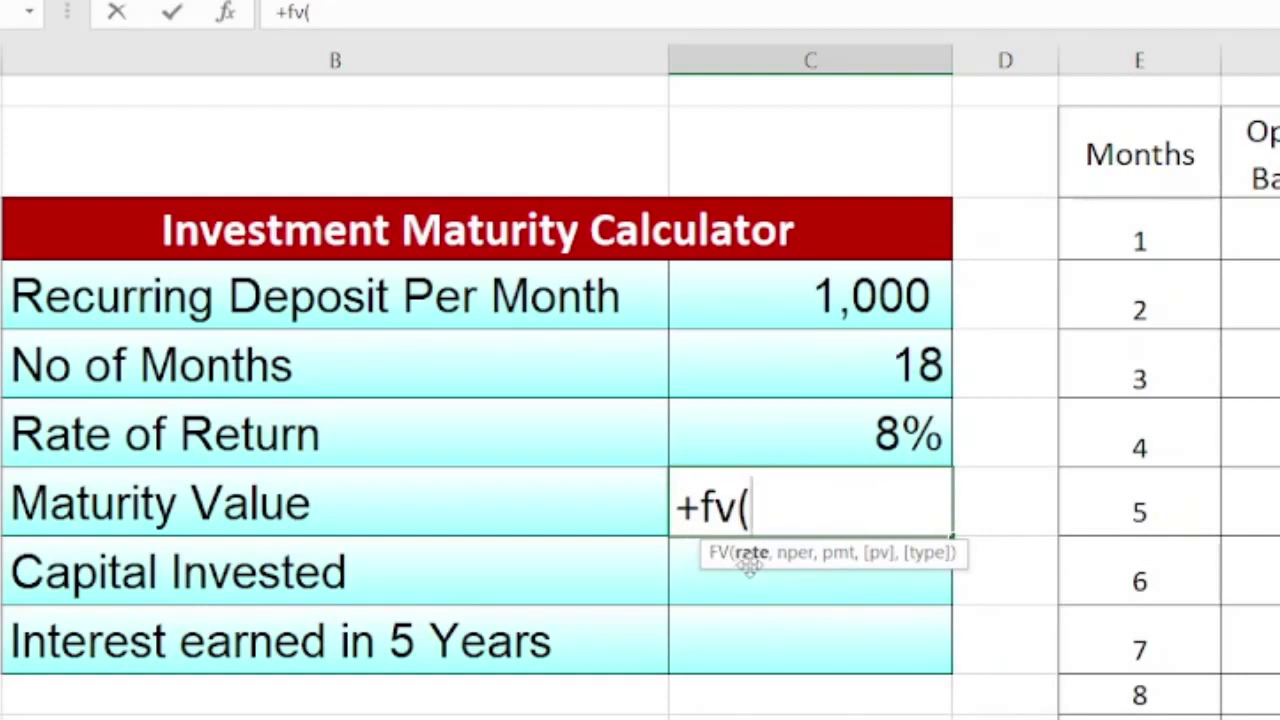
pyautogui.click(851, 432)
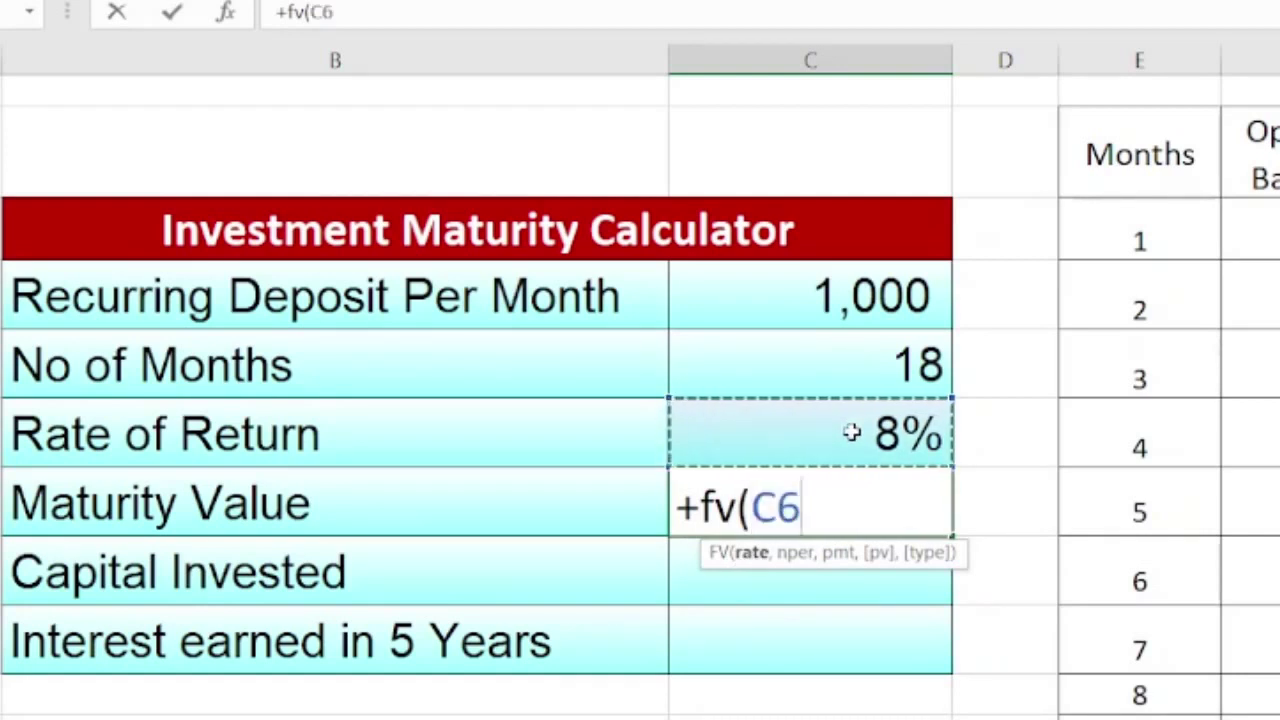
pyautogui.write('/12')
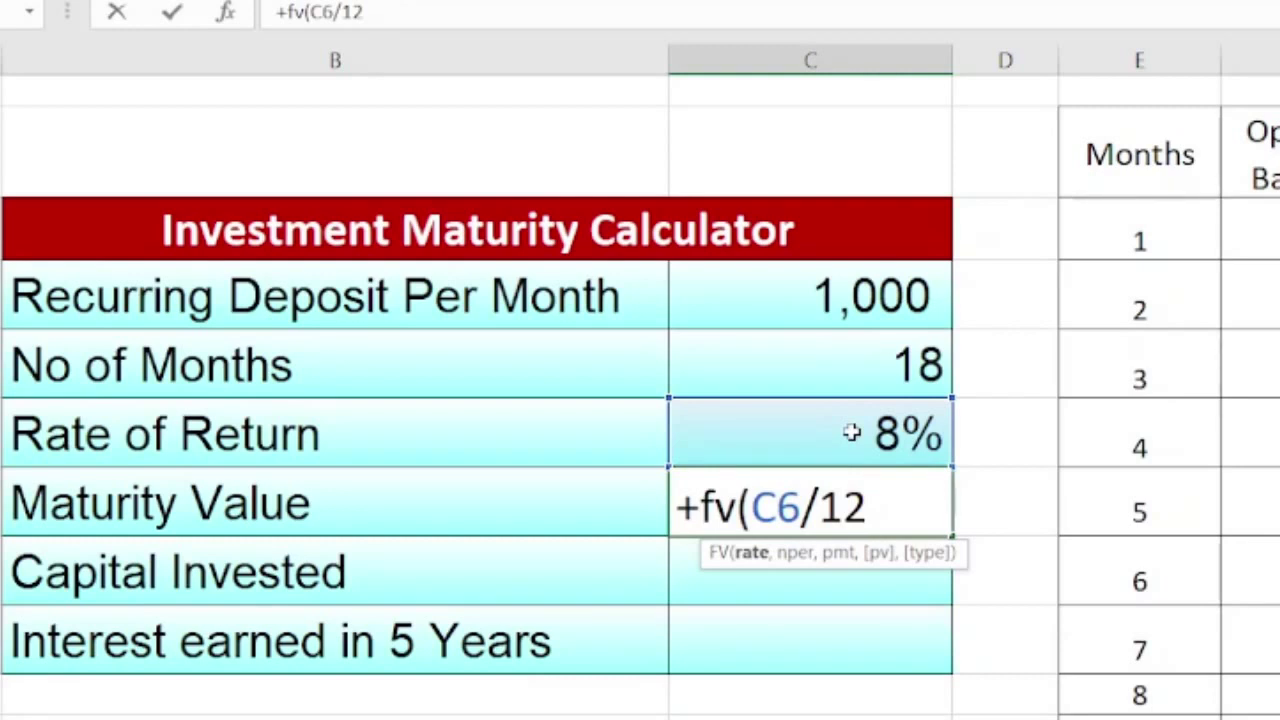
pyautogui.write(',C5')
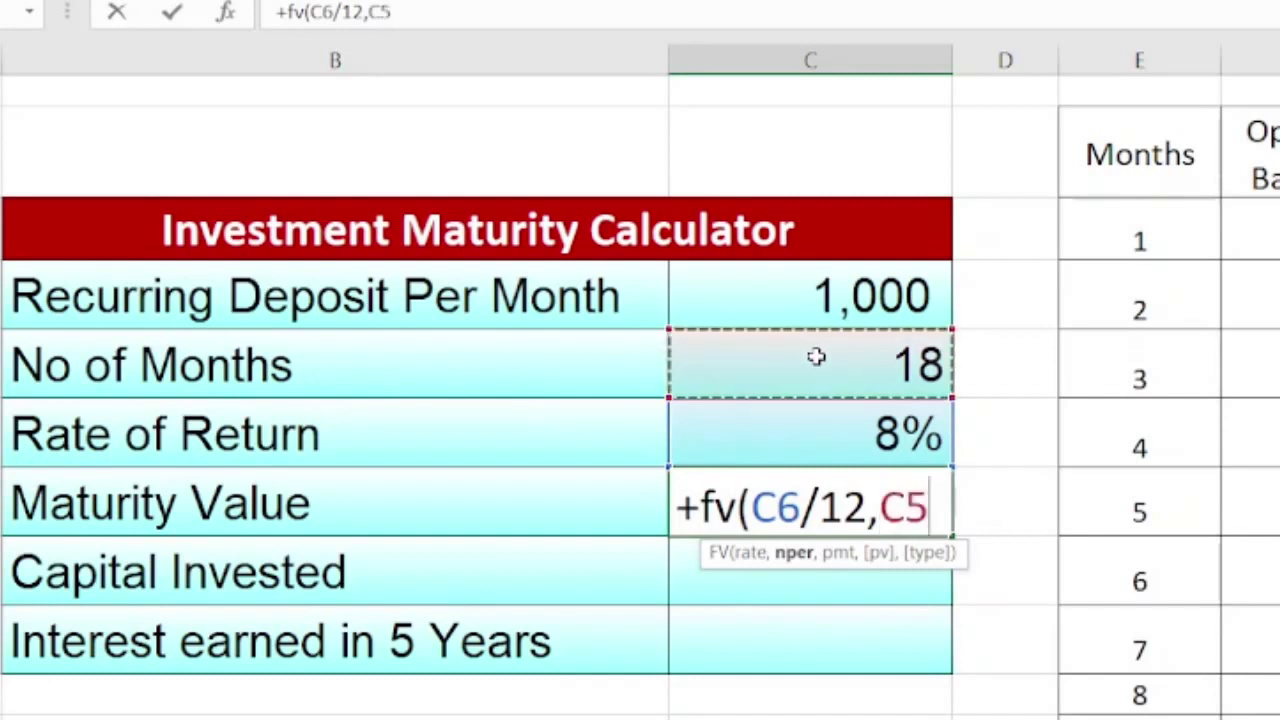
pyautogui.click(816, 357)
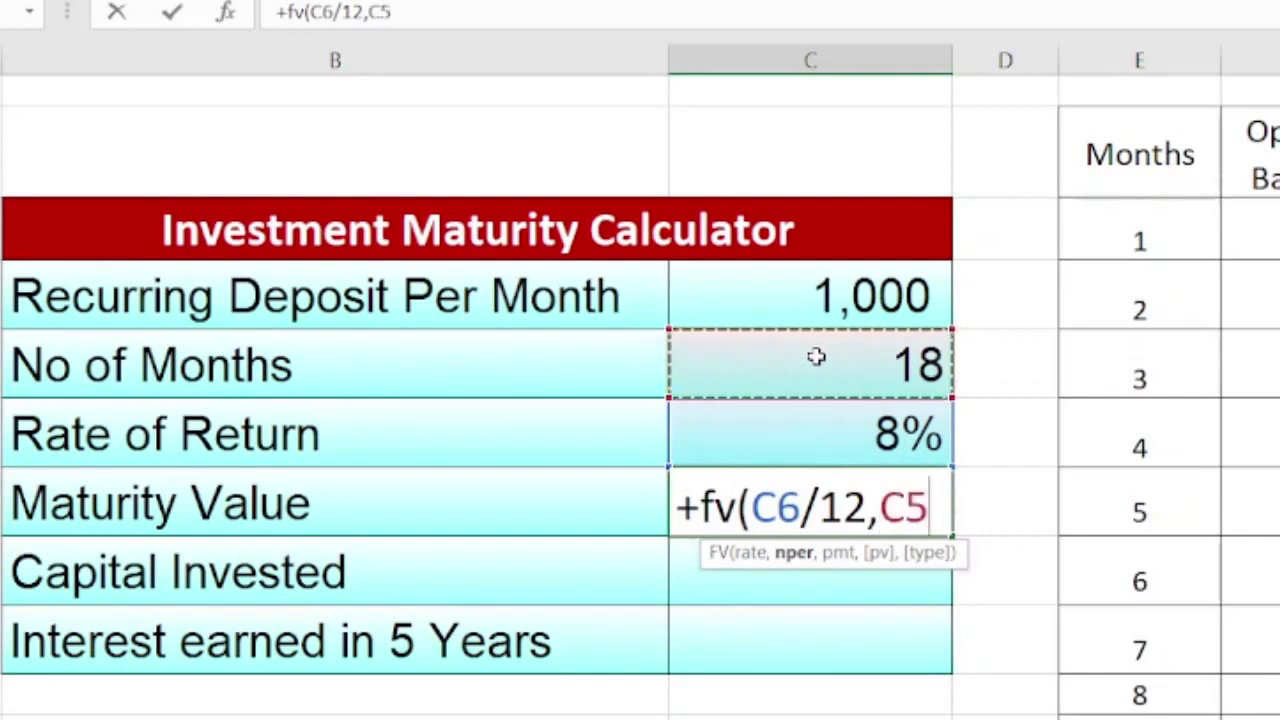
# Complete C7's FV formula with C4 as the payment, a blank present value and type 1 for beginning of the period
pyautogui.write(',')
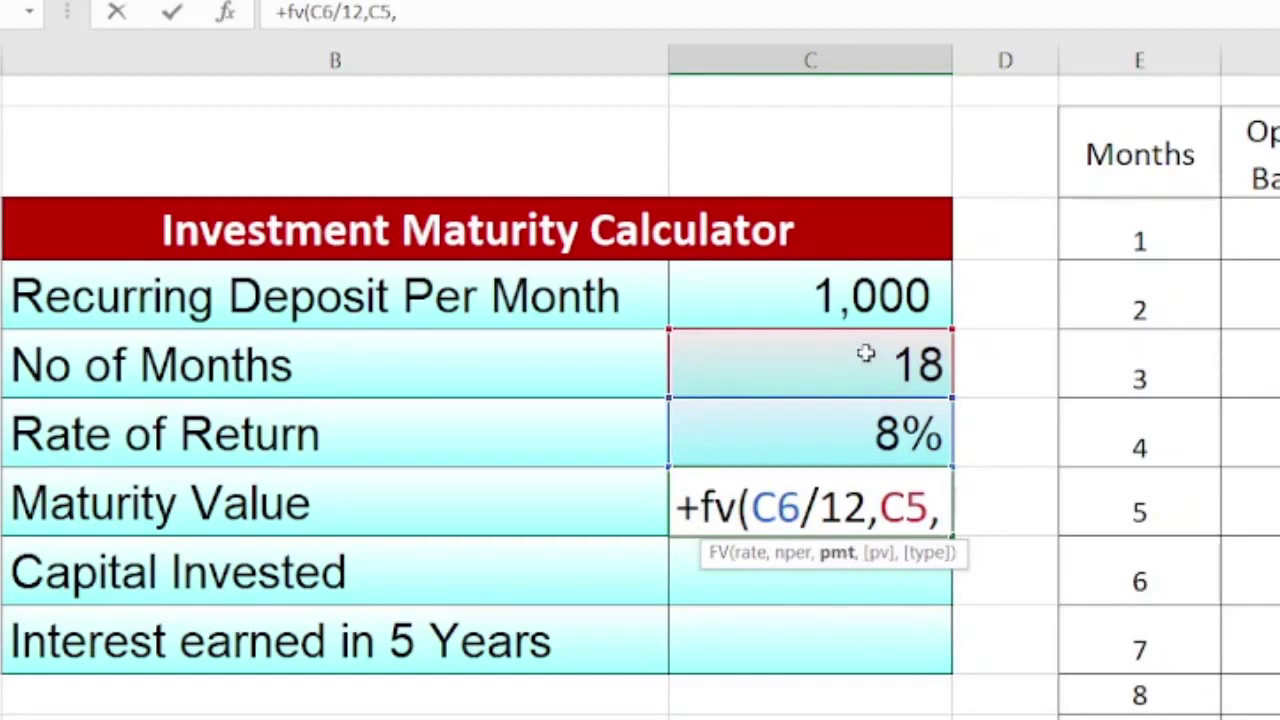
pyautogui.click(857, 303)
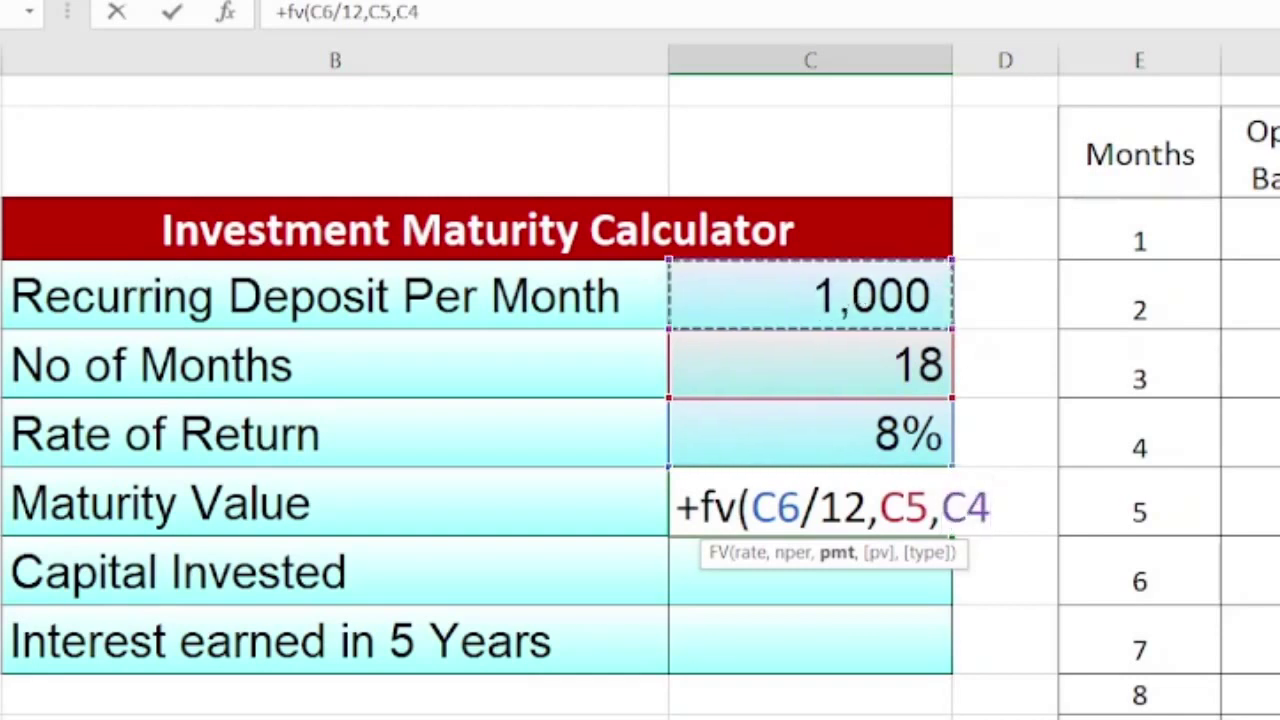
pyautogui.write(',')
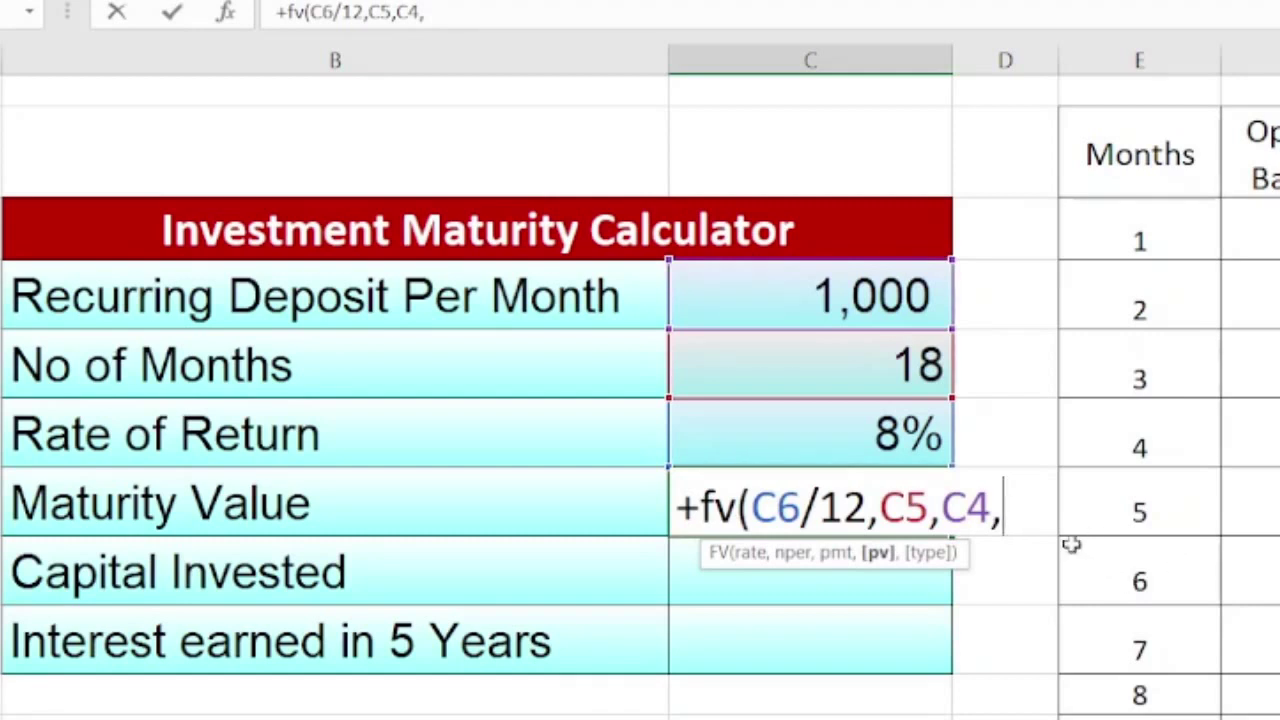
pyautogui.write(',')
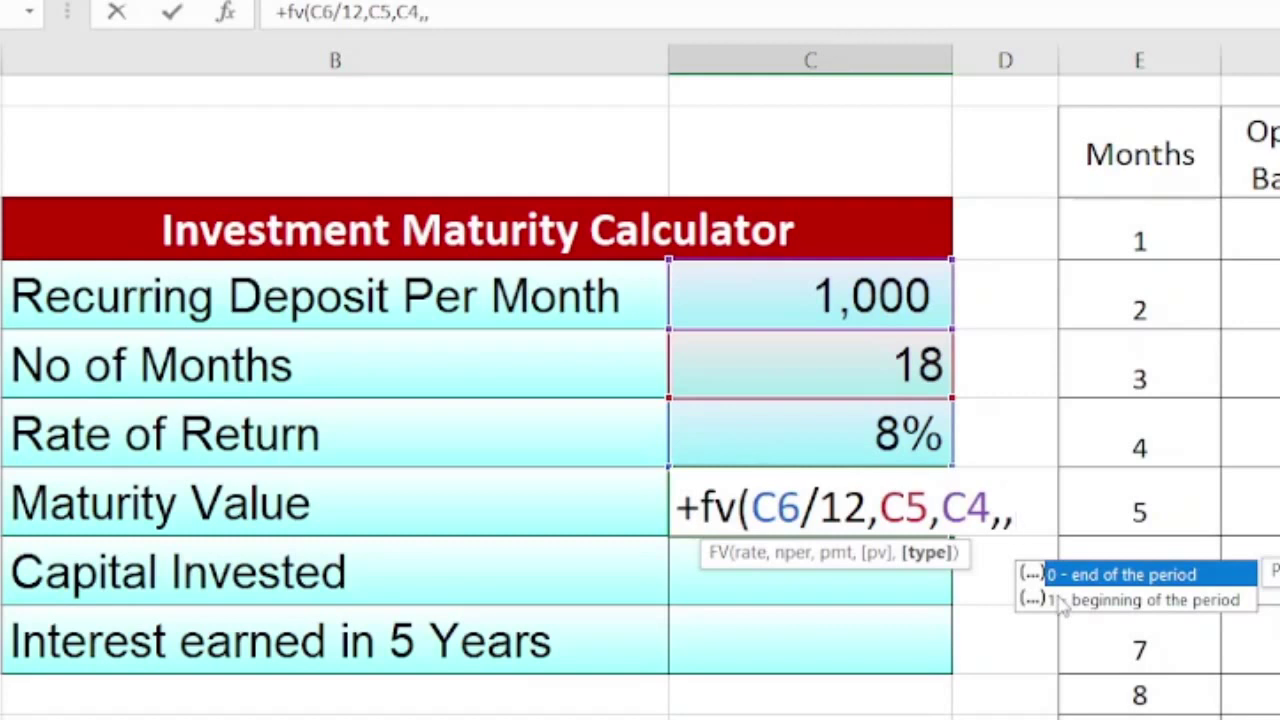
pyautogui.write('1)')
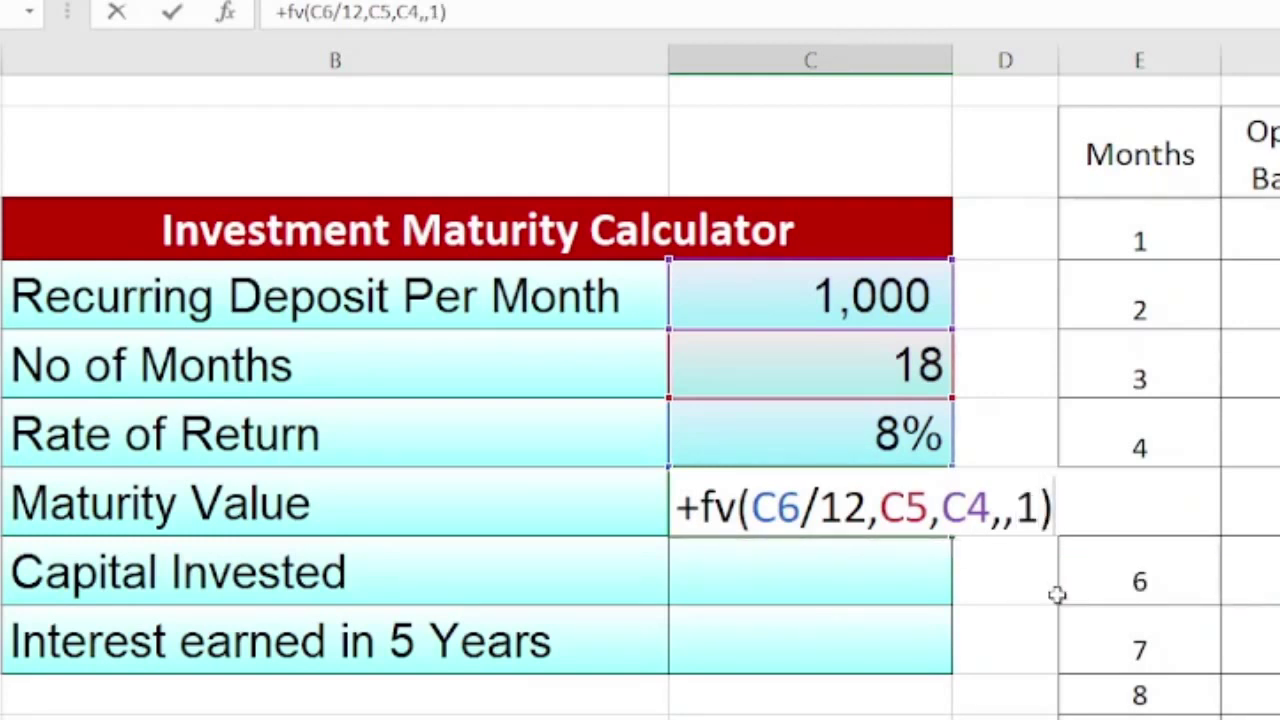
pyautogui.press('Return')
pyautogui.press('Up')
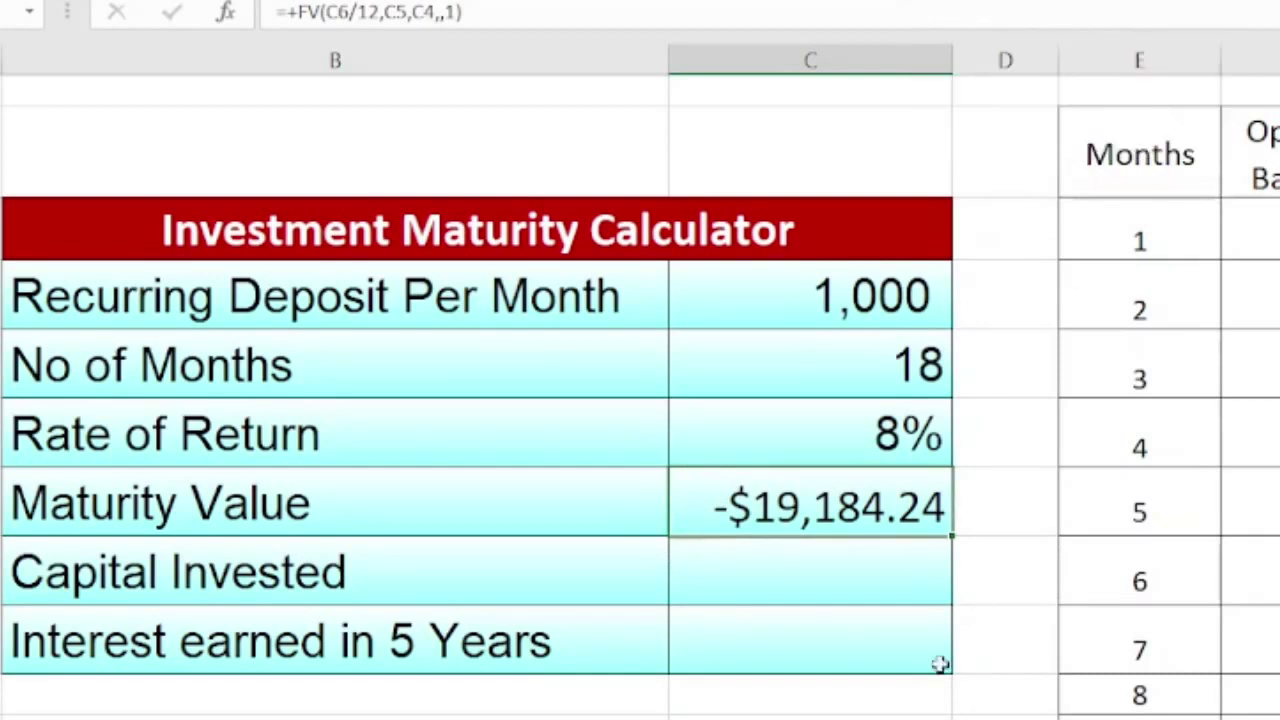
# Format the Maturity Value in C7 as Currency with the ₹ symbol
pyautogui.rightClick(866, 509)
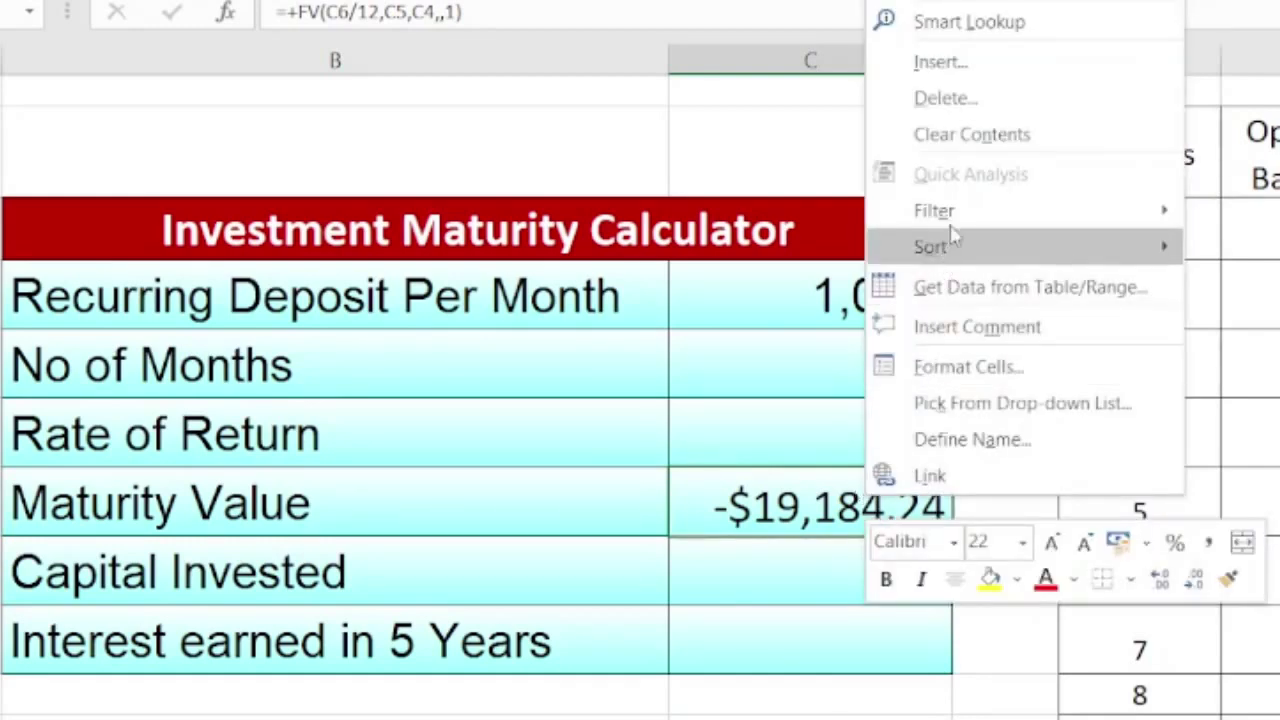
pyautogui.click(966, 366)
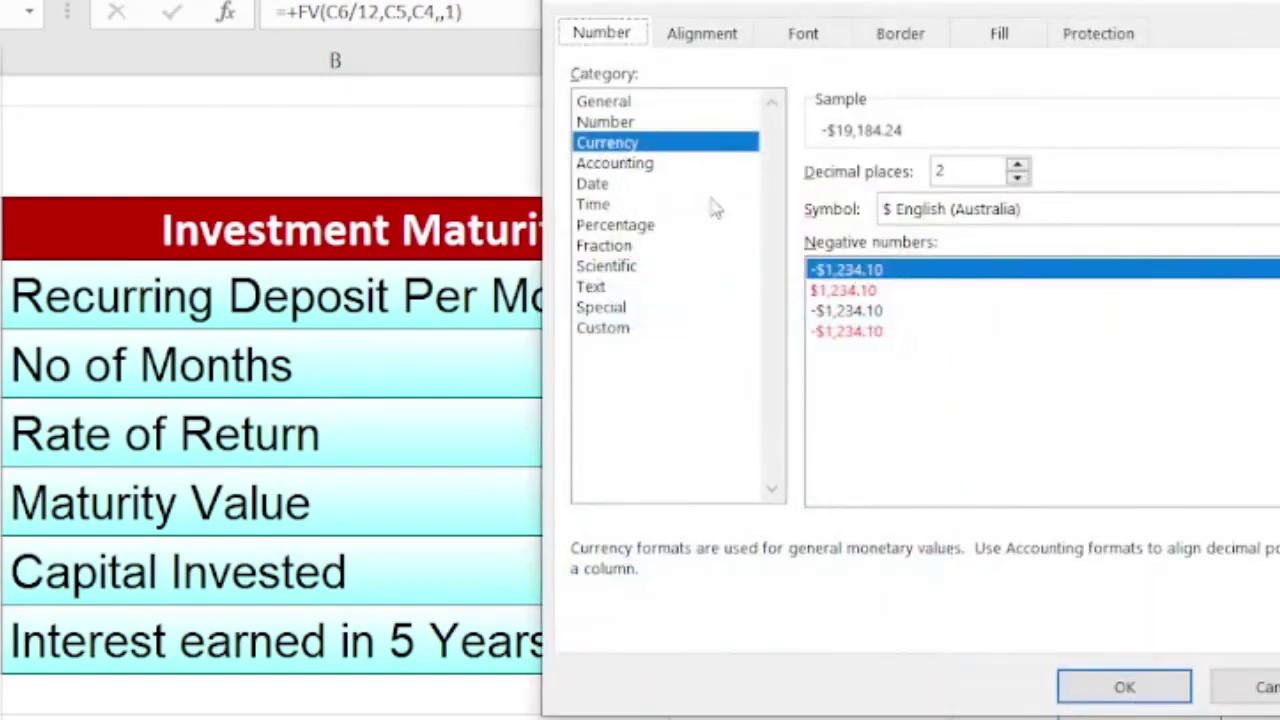
pyautogui.hotkey('alt', 'Down')
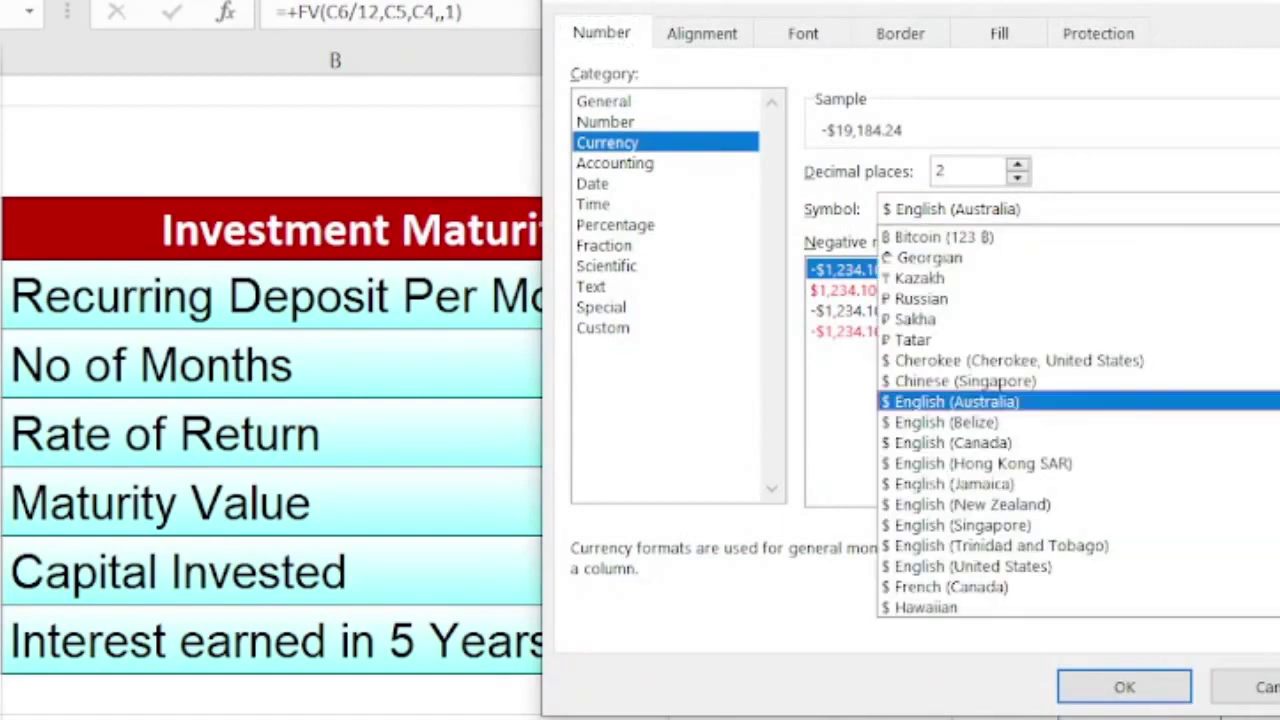
pyautogui.scroll(2, 1000, 300)
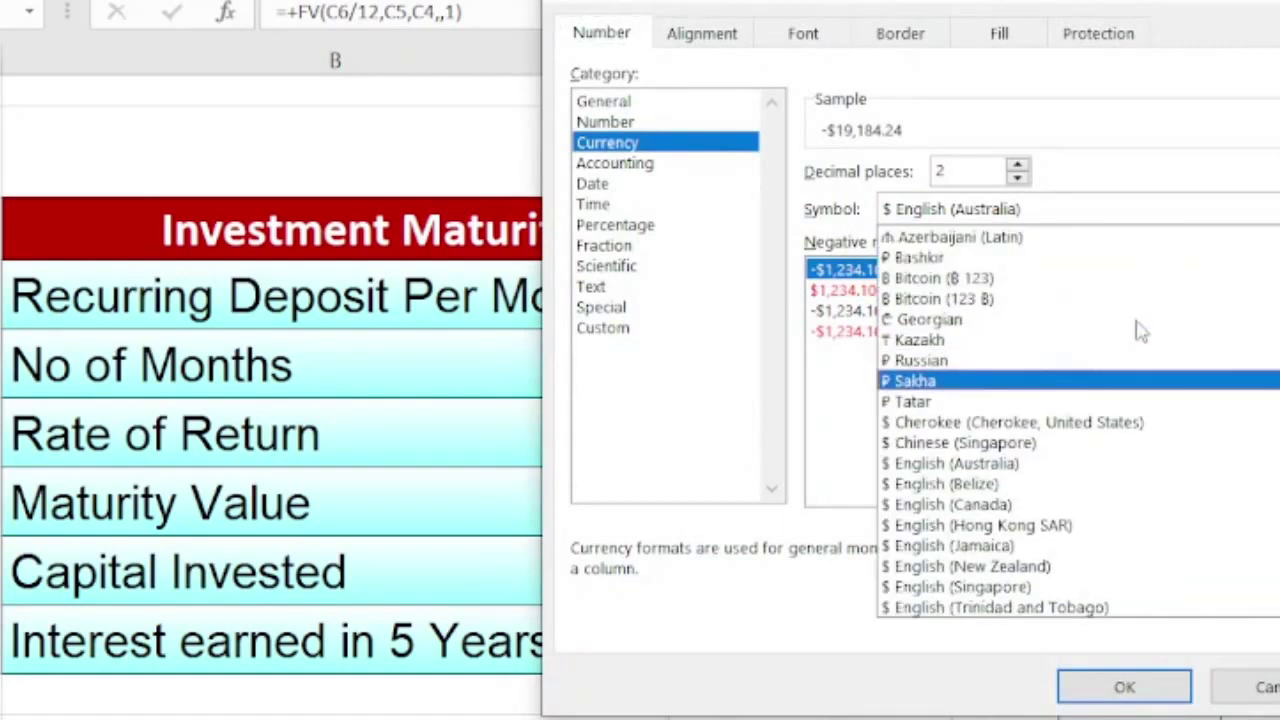
pyautogui.scroll(1, 1000, 295)
pyautogui.click(962, 257)
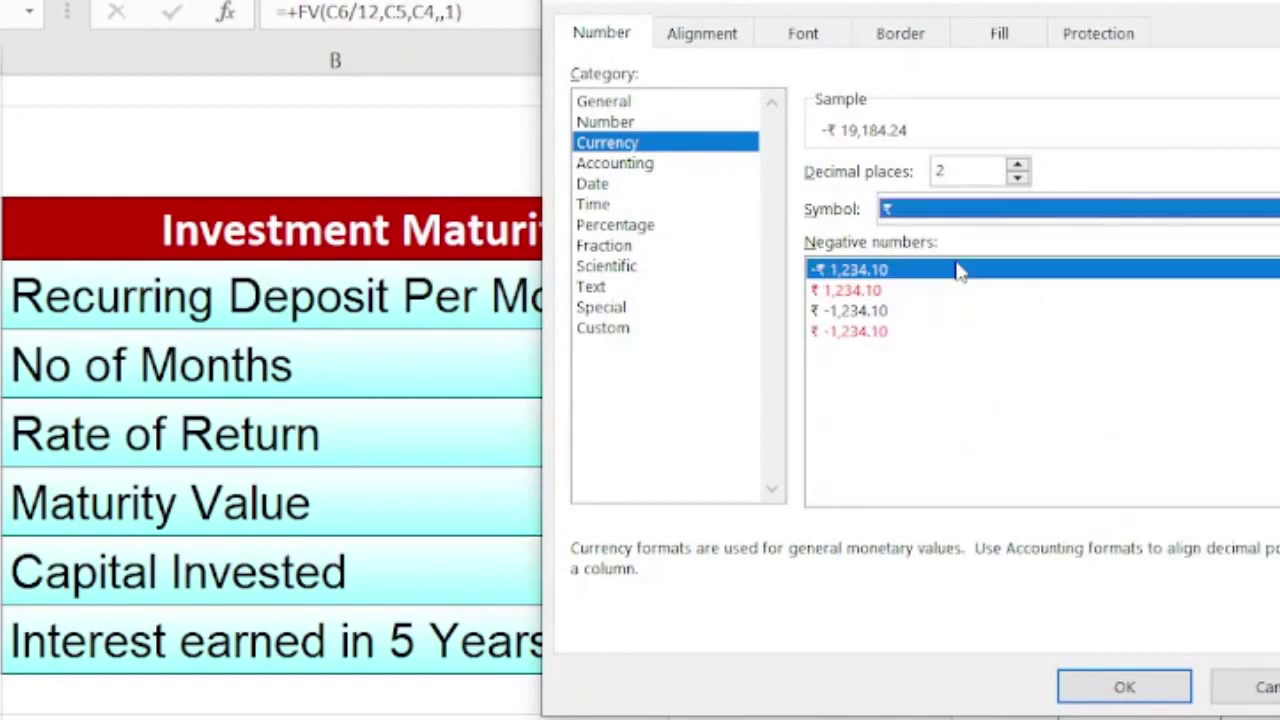
pyautogui.click(1124, 690)
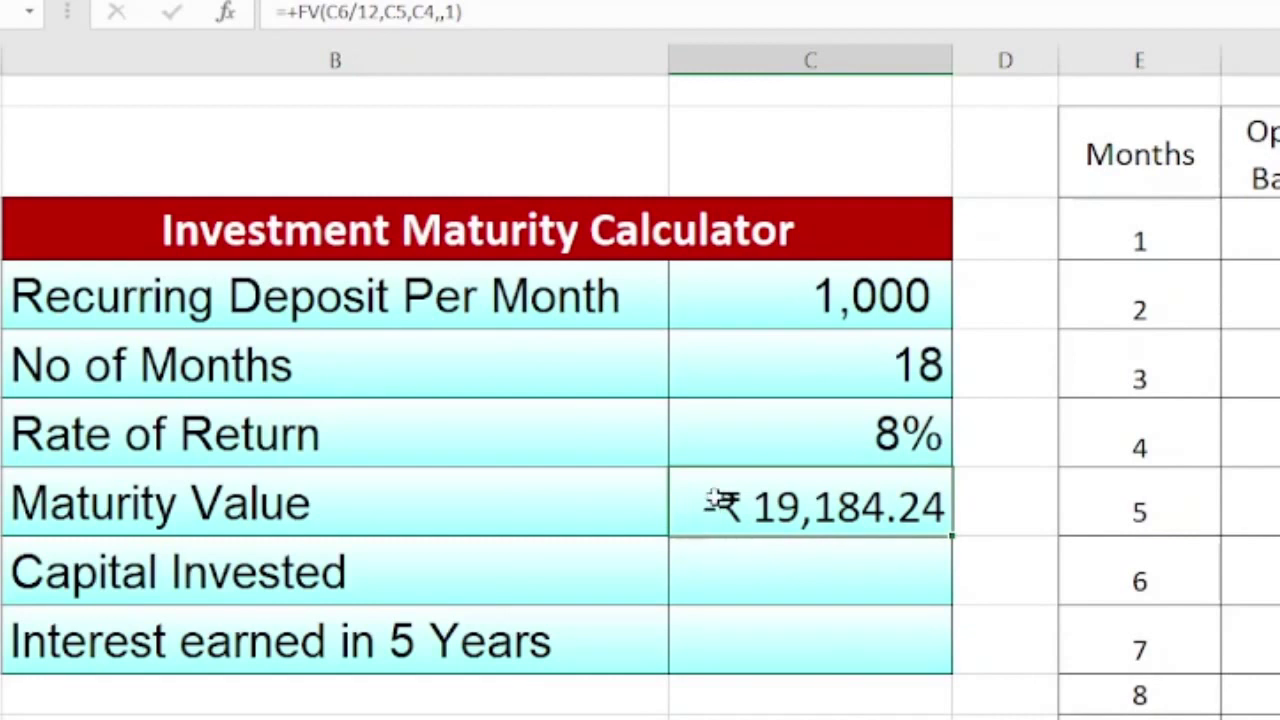
# Negate the payment argument in C7's Maturity Value formula so it reads =+FV(C6/12,C5,-C4,,1)
pyautogui.press('F2')
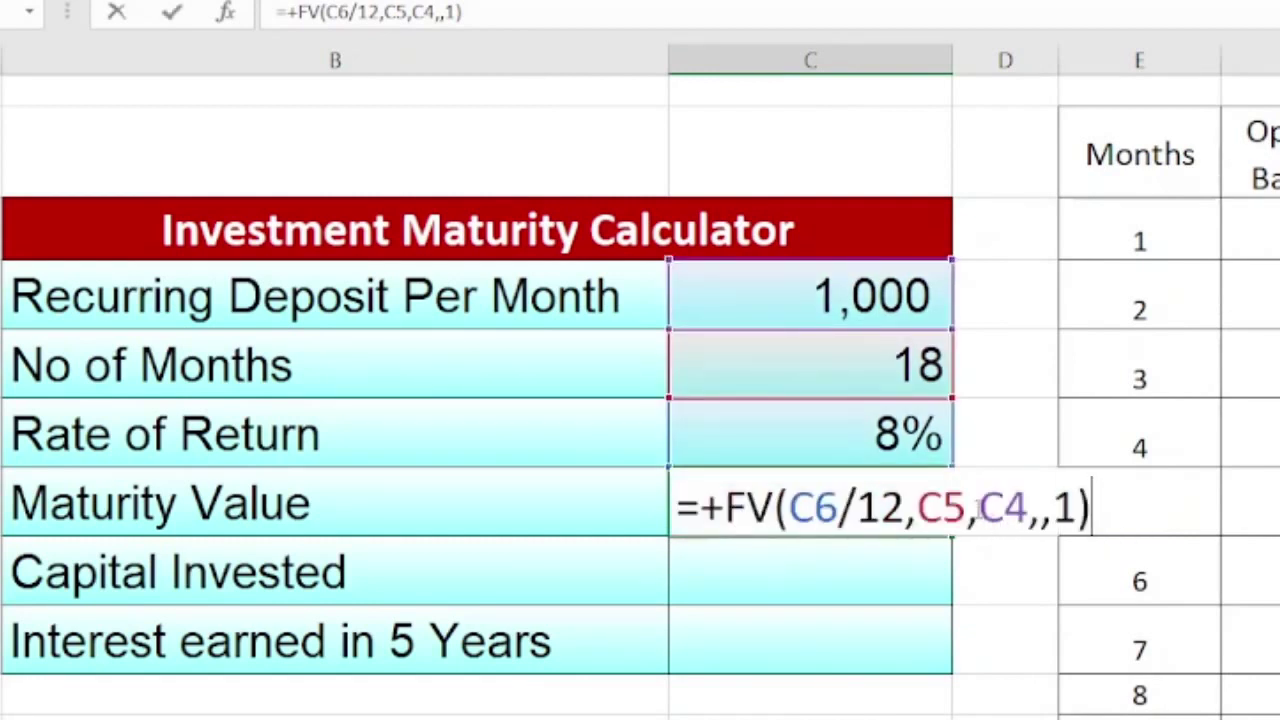
pyautogui.click(978, 508)
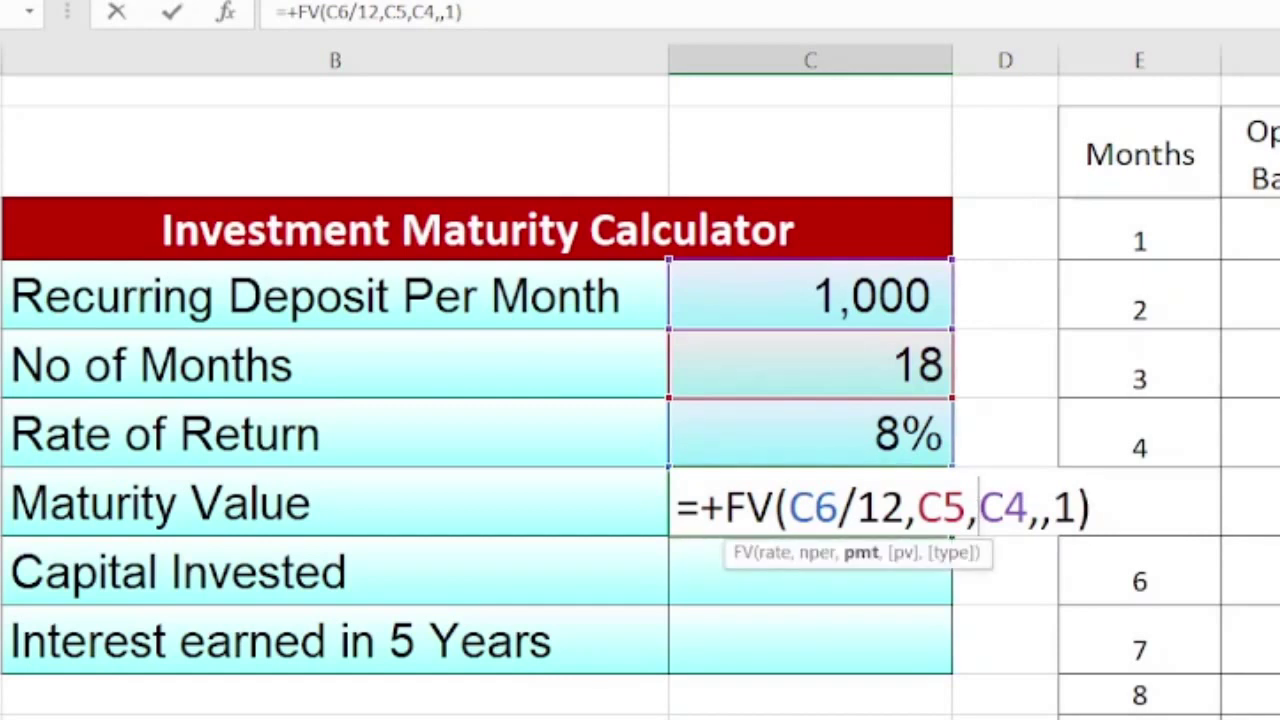
pyautogui.write('-')
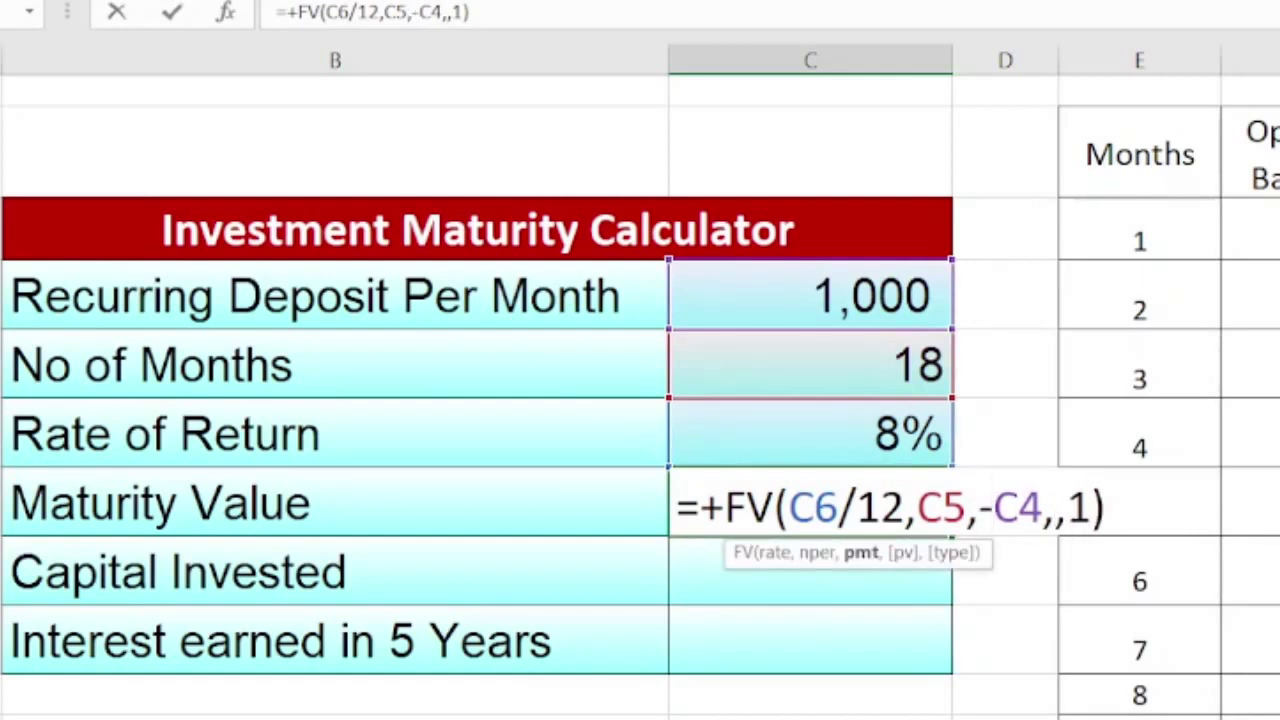
pyautogui.press('Return')
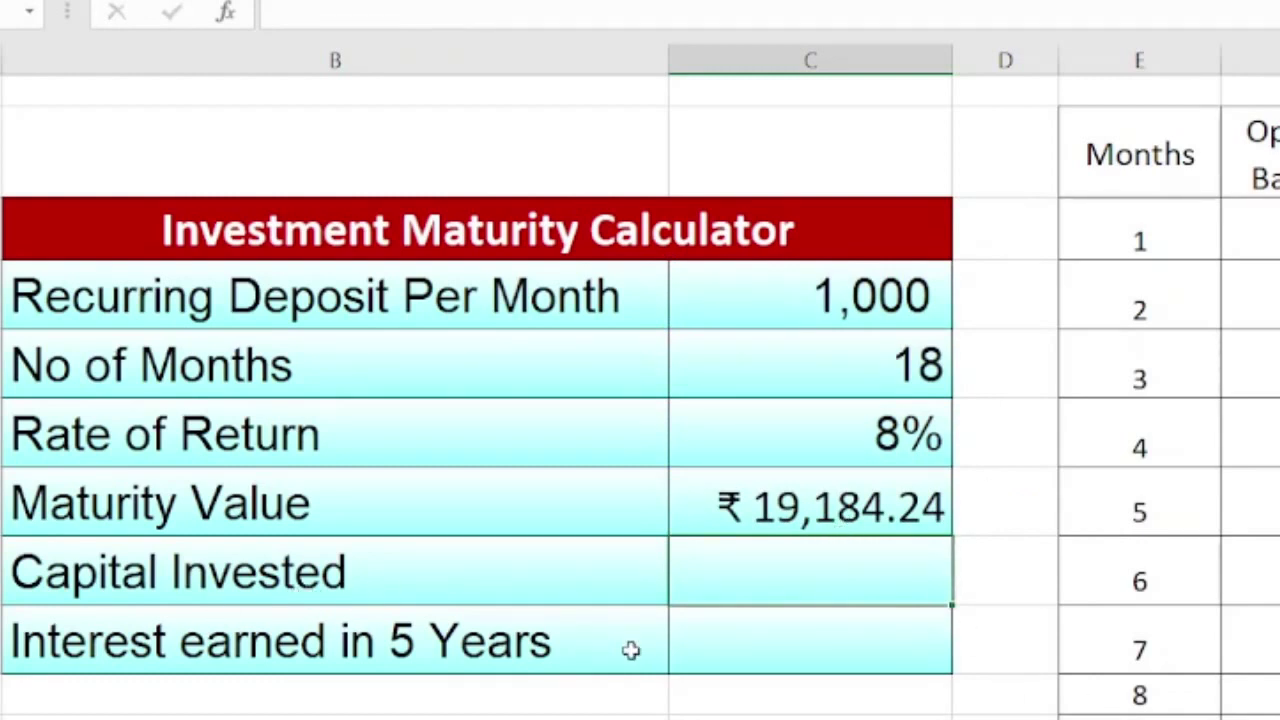
# Calculate Capital Invested in C8 by multiplying the monthly deposit by the number of months, +C4*C5
pyautogui.write('+')
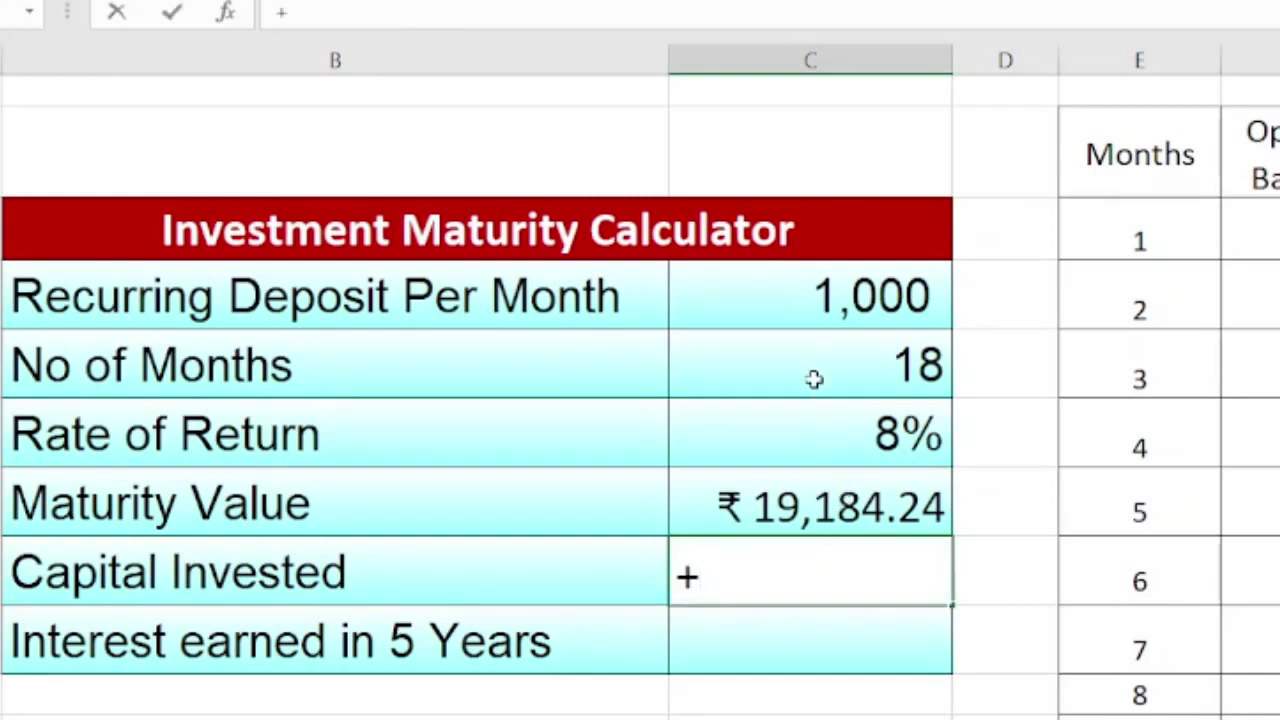
pyautogui.click(826, 298)
pyautogui.write('*')
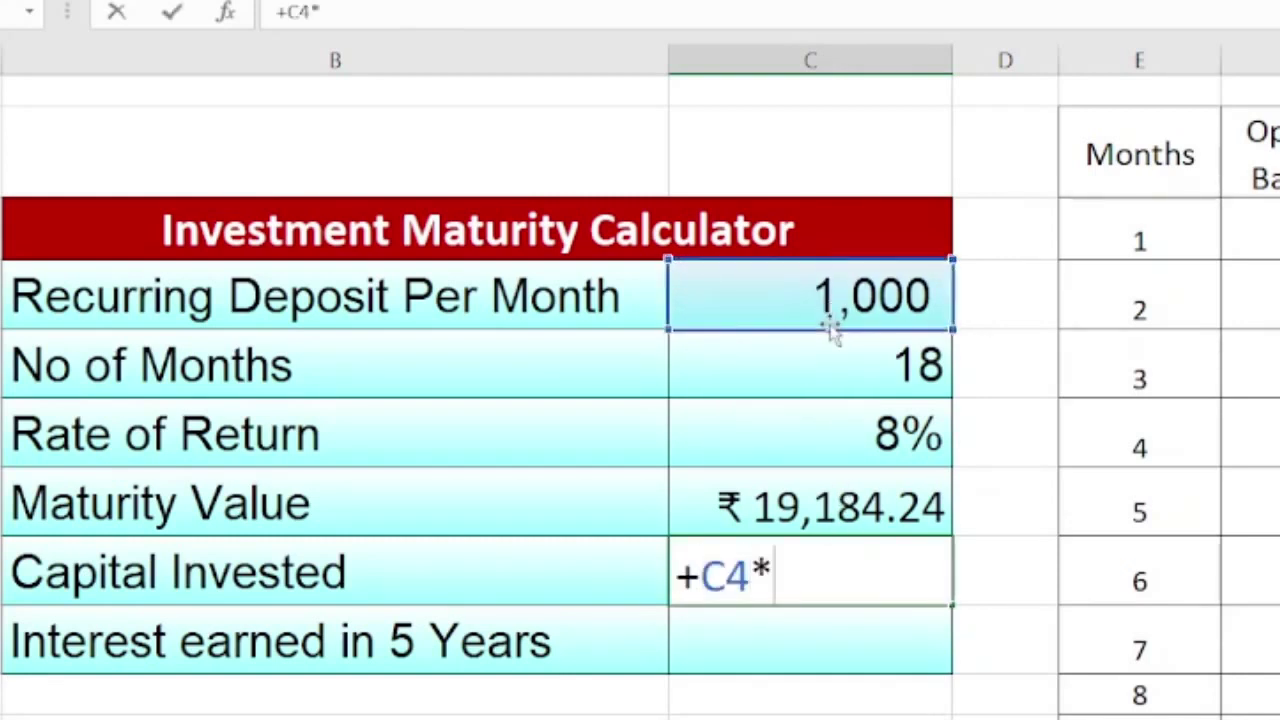
pyautogui.click(832, 358)
pyautogui.press('Return')
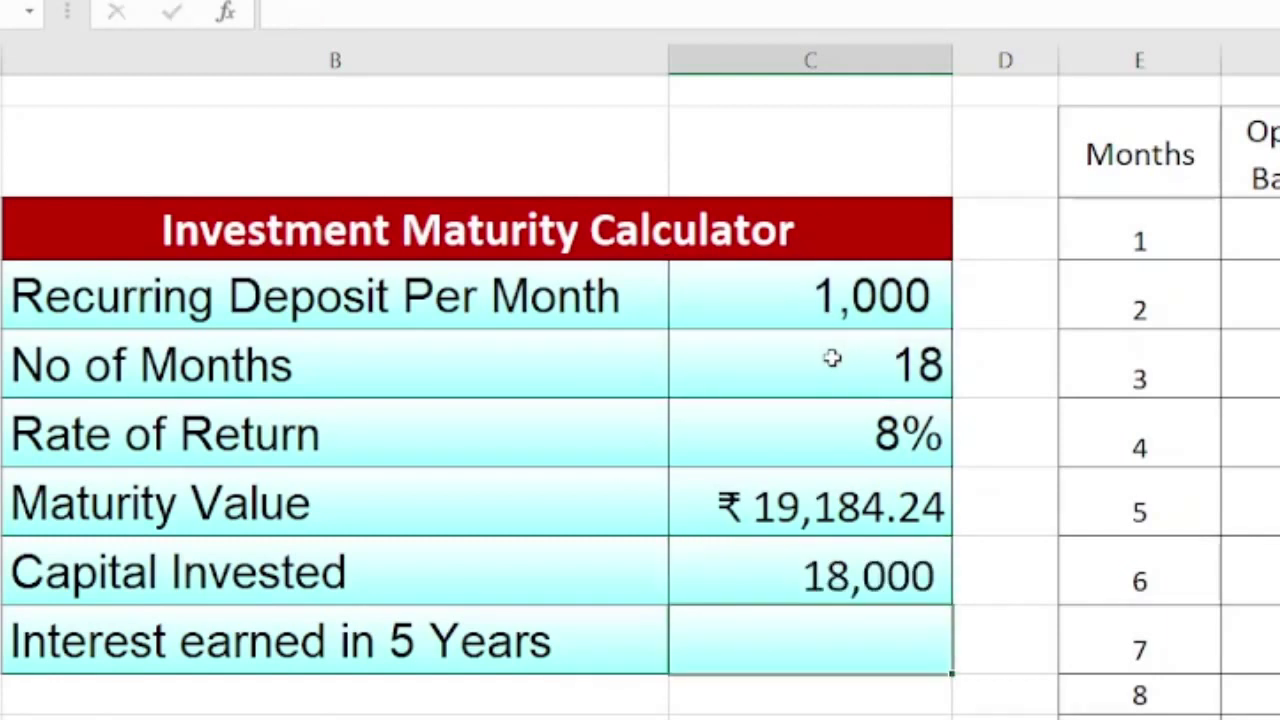
# Calculate the interest earned in C9 by subtracting Capital Invested from Maturity Value, +C7-C8
pyautogui.write('+')
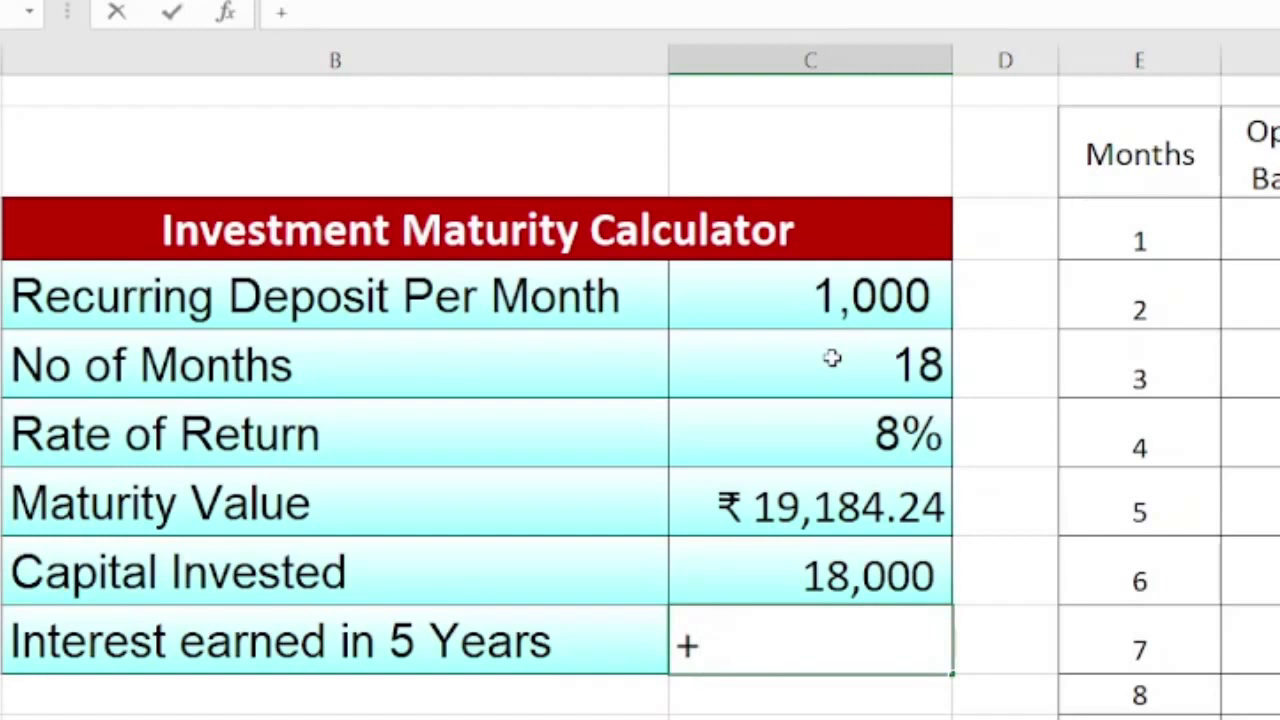
pyautogui.press('Up')
pyautogui.press('Up')
pyautogui.write('-')
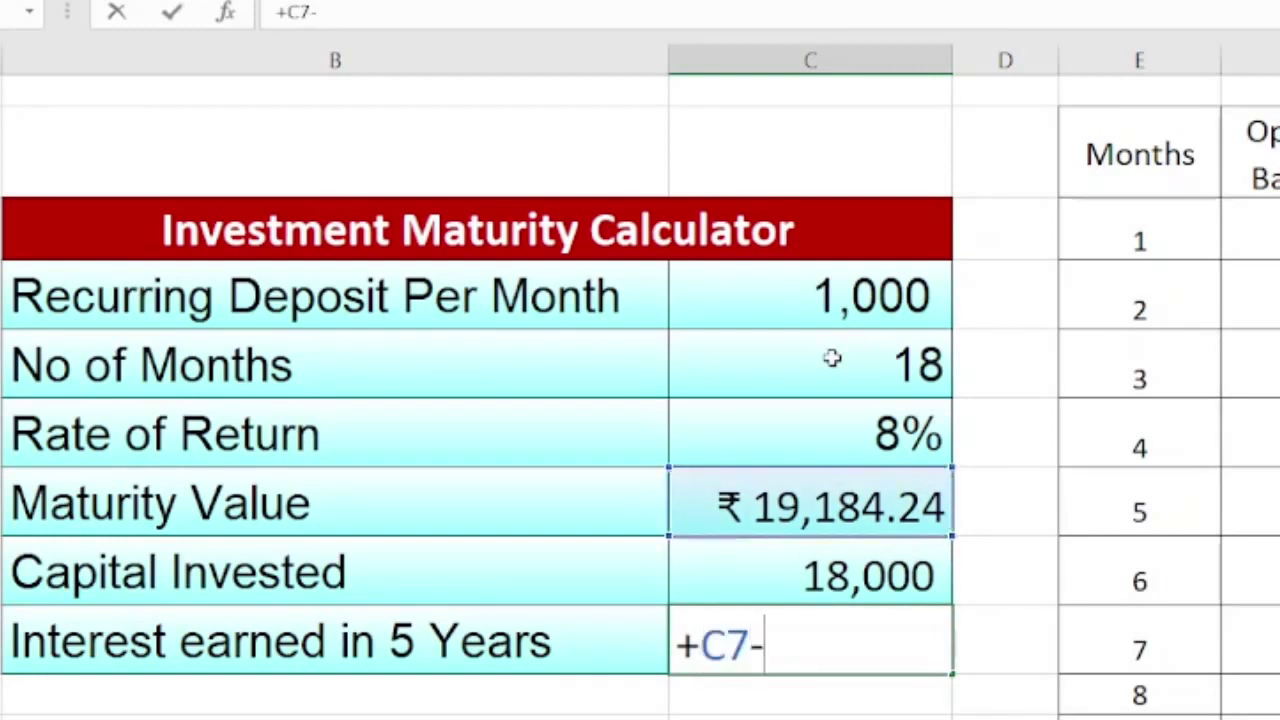
pyautogui.press('Up')
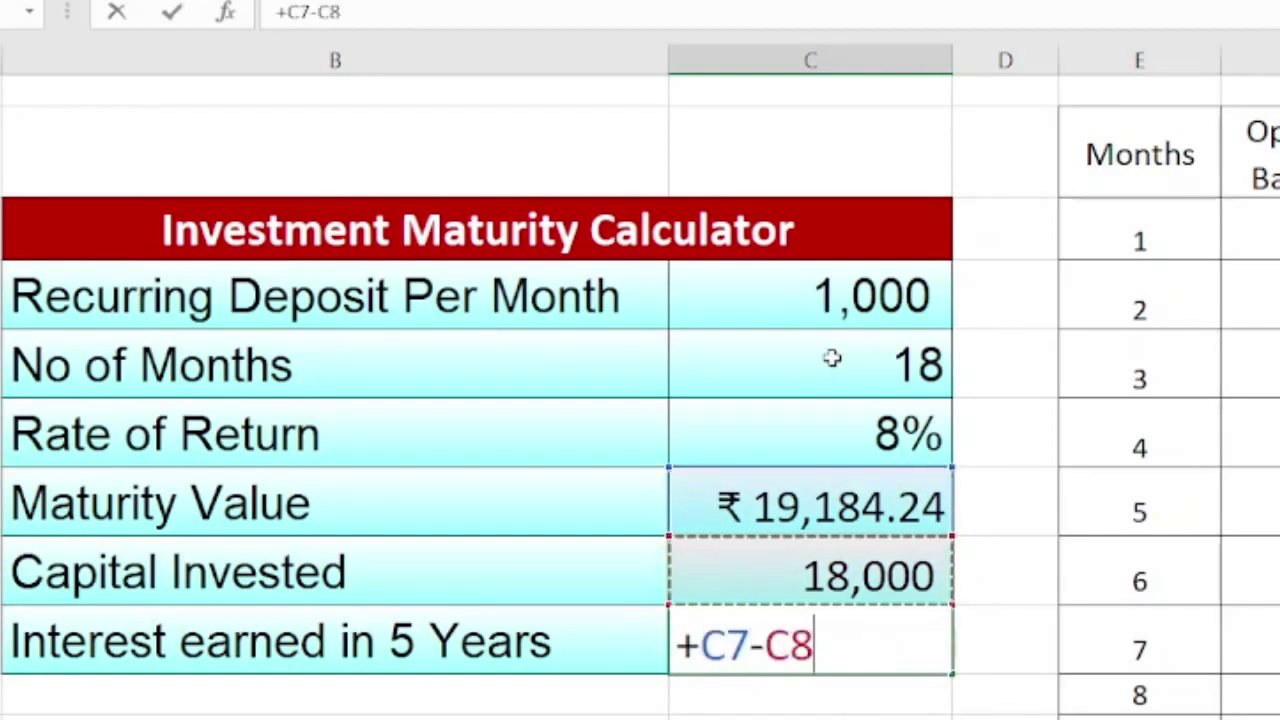
pyautogui.press('Return')
pyautogui.press('Up')
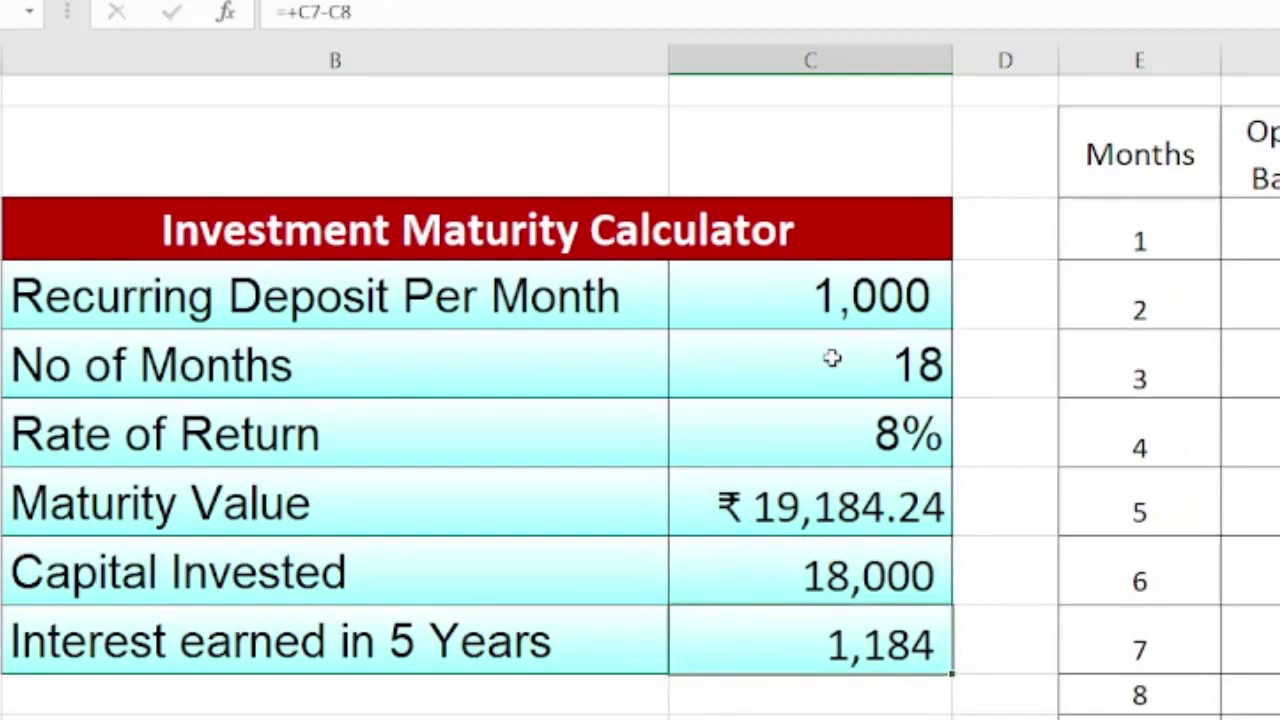
# Set the recurring deposit's Rate of Return in C6 to 12%
pyautogui.press('Up')
pyautogui.press('Up')
pyautogui.press('Up')
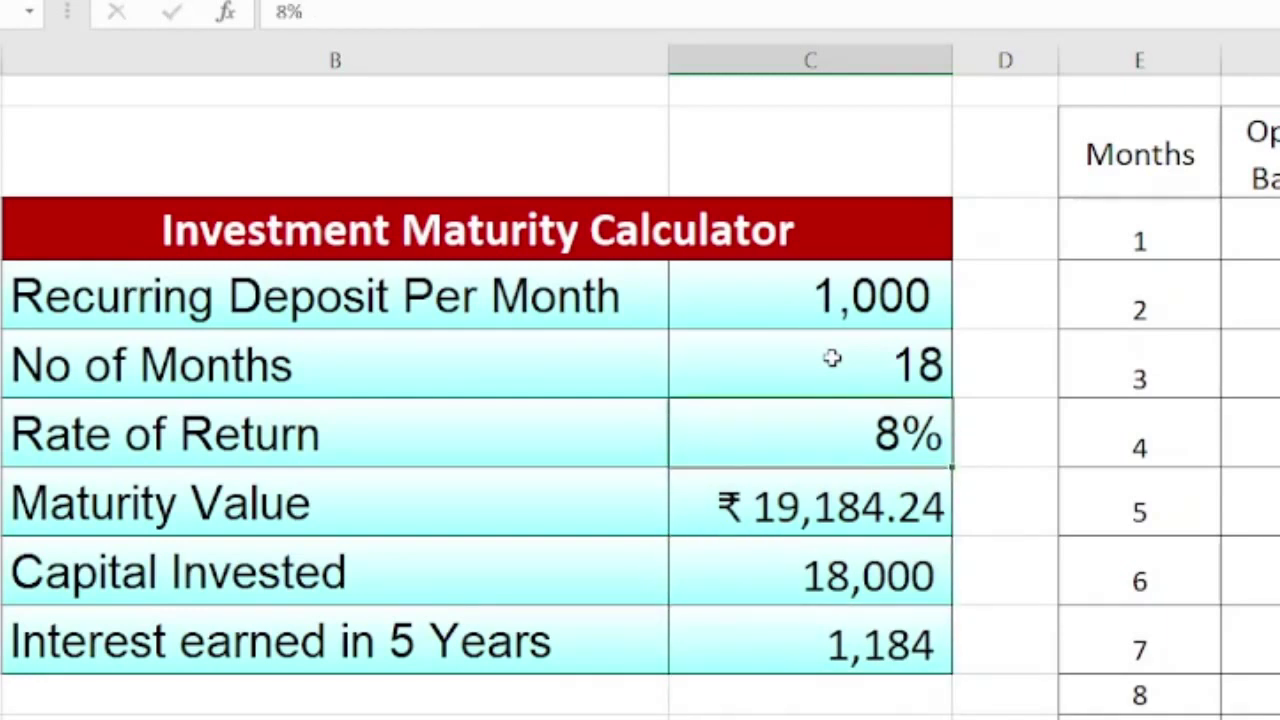
pyautogui.write('12')
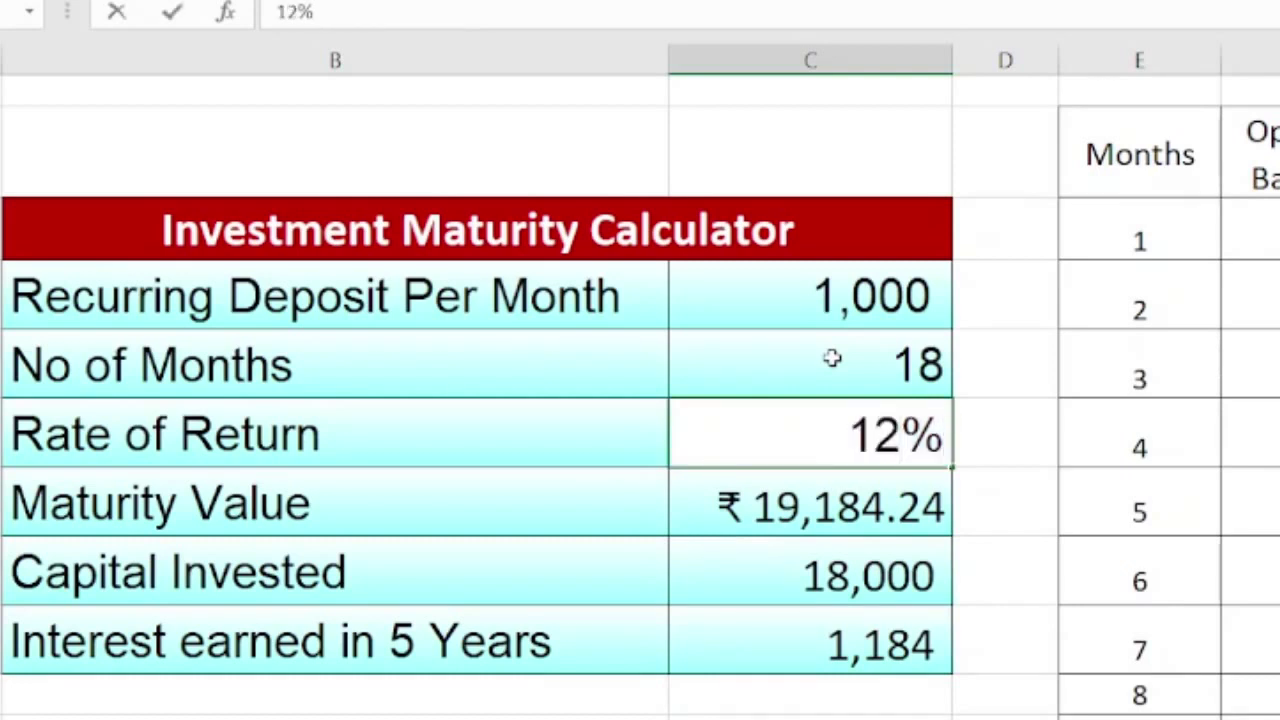
pyautogui.press('Return')
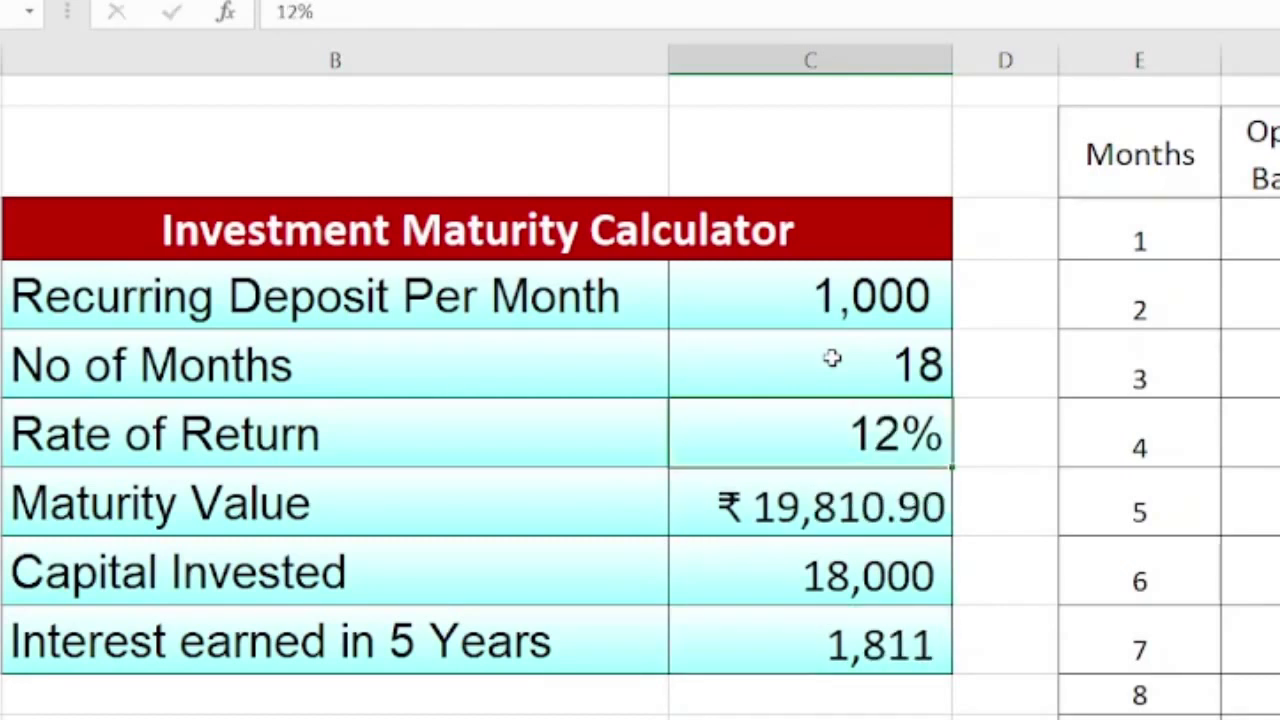
# Set the recurring deposit's Rate of Return in C6 to 10%
pyautogui.press('Down')
pyautogui.press('Down')
pyautogui.press('Up')
pyautogui.press('Up')
pyautogui.press('Up')
pyautogui.write('10')
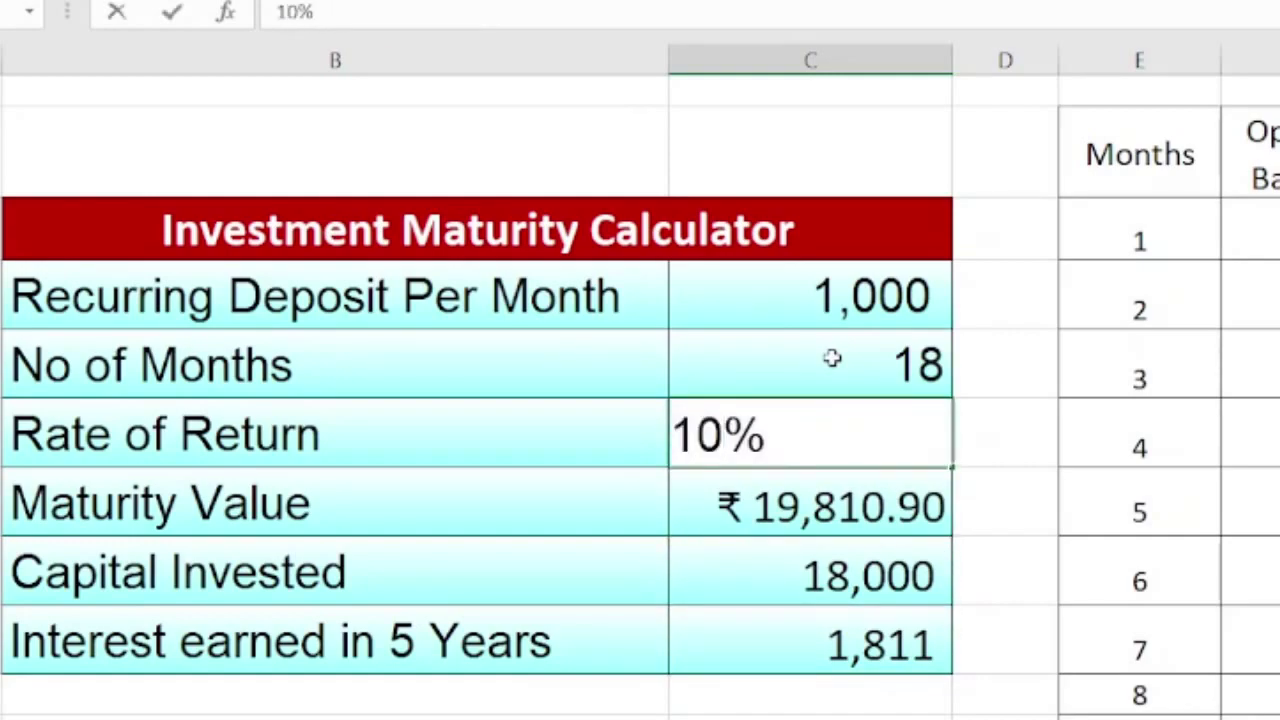
pyautogui.press('Return')
pyautogui.press('Down')
pyautogui.press('Down')
pyautogui.press('Down')
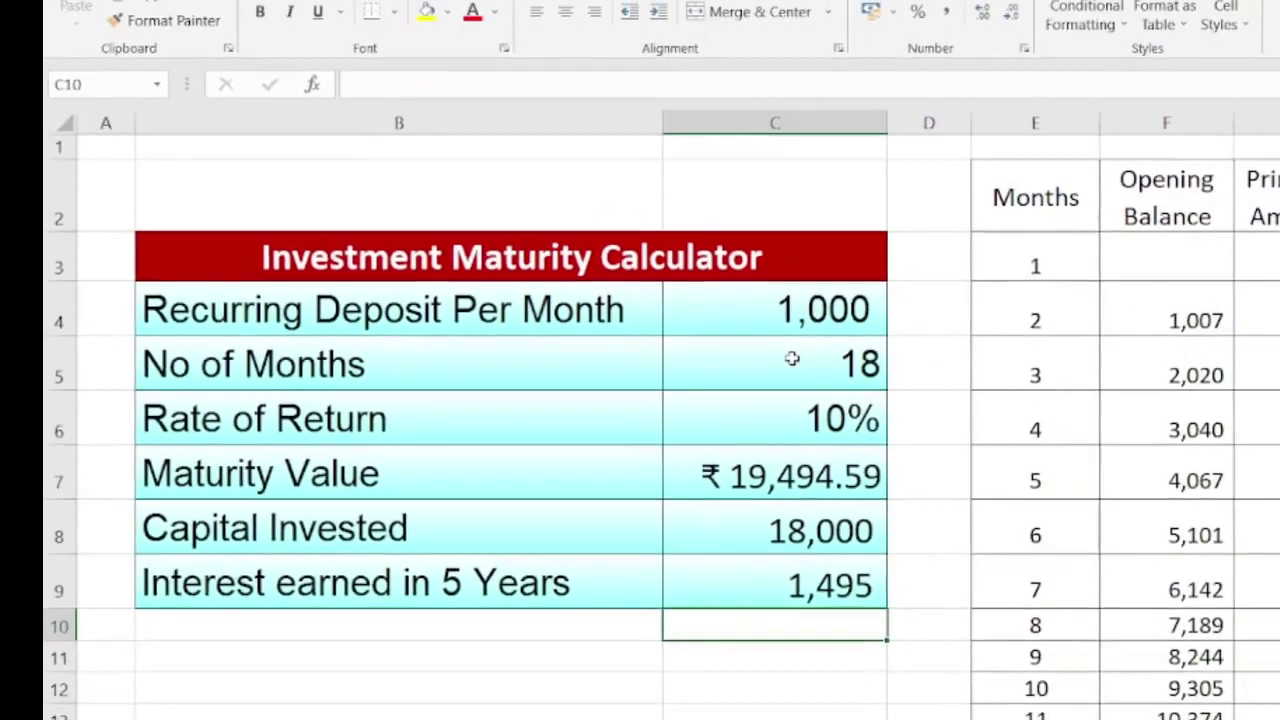
pyautogui.press('Up')
pyautogui.press('Up')
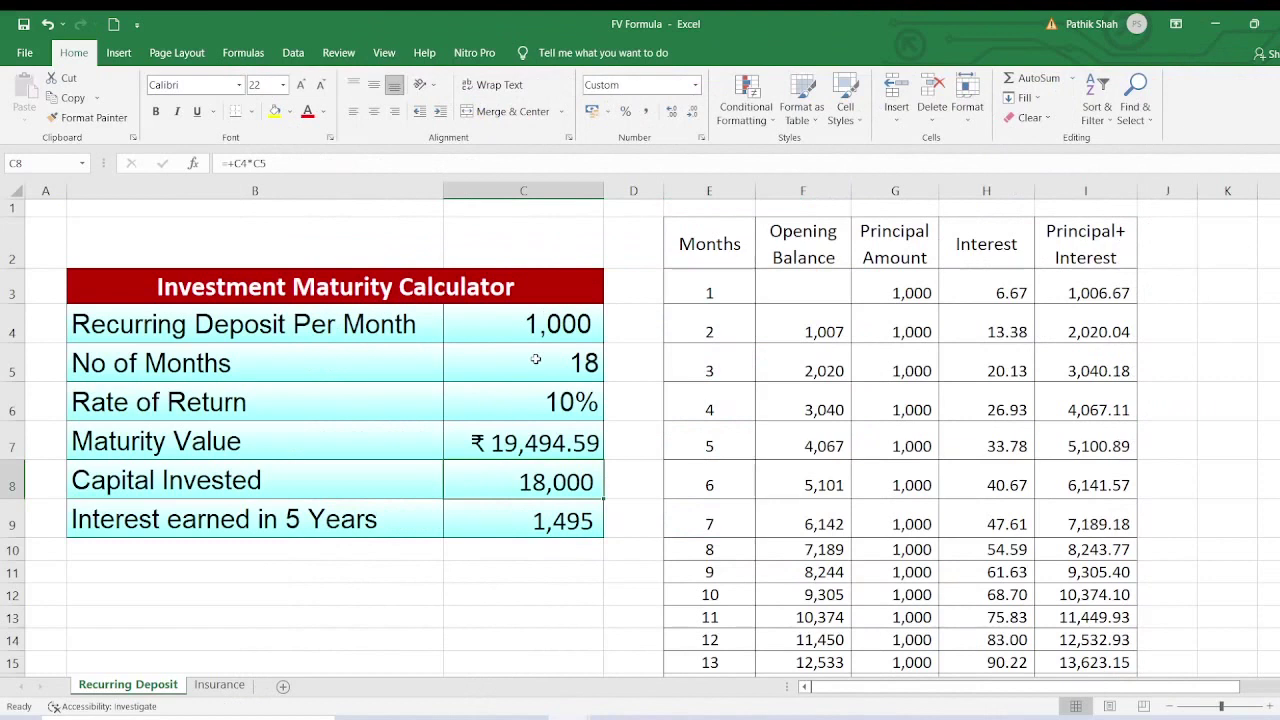
pyautogui.press('Down')
pyautogui.press('Down')
pyautogui.press('Down')
pyautogui.press('Down')
pyautogui.press('Down')
pyautogui.press('Left')
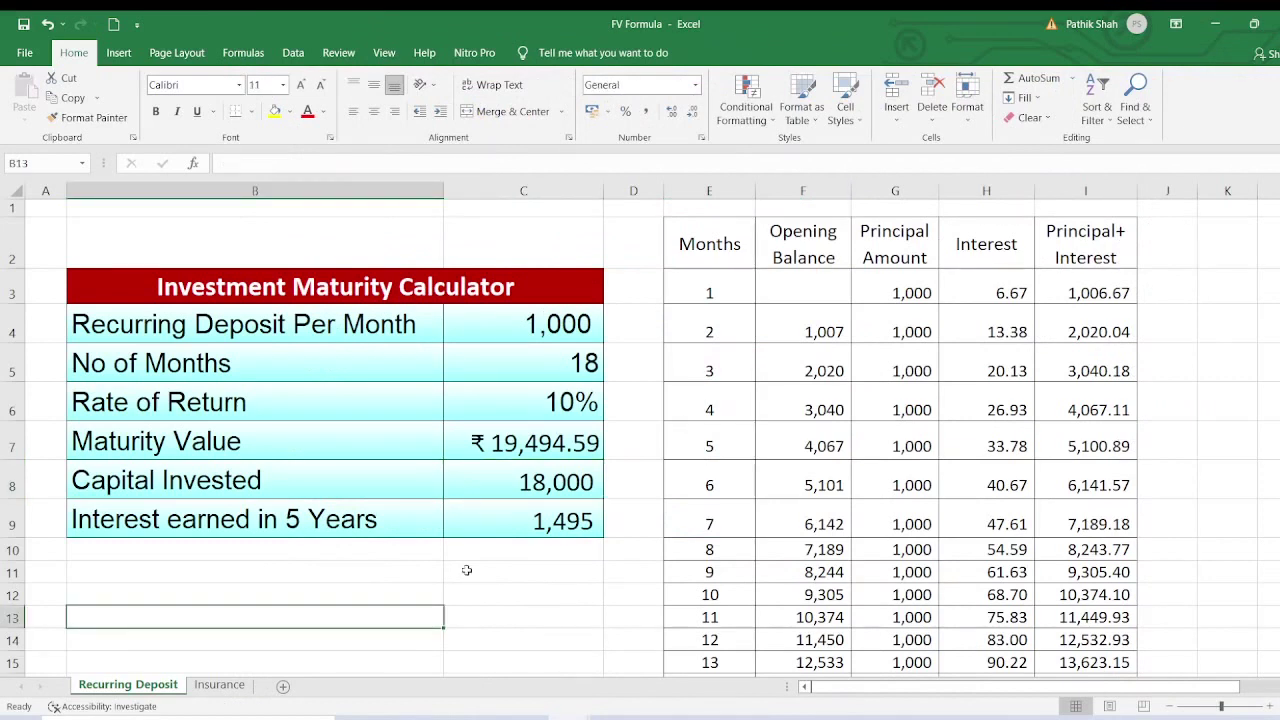
# Open the Insurance sheet and review the annual premium, number of years and rate of return in C3:C5
pyautogui.click(221, 685)
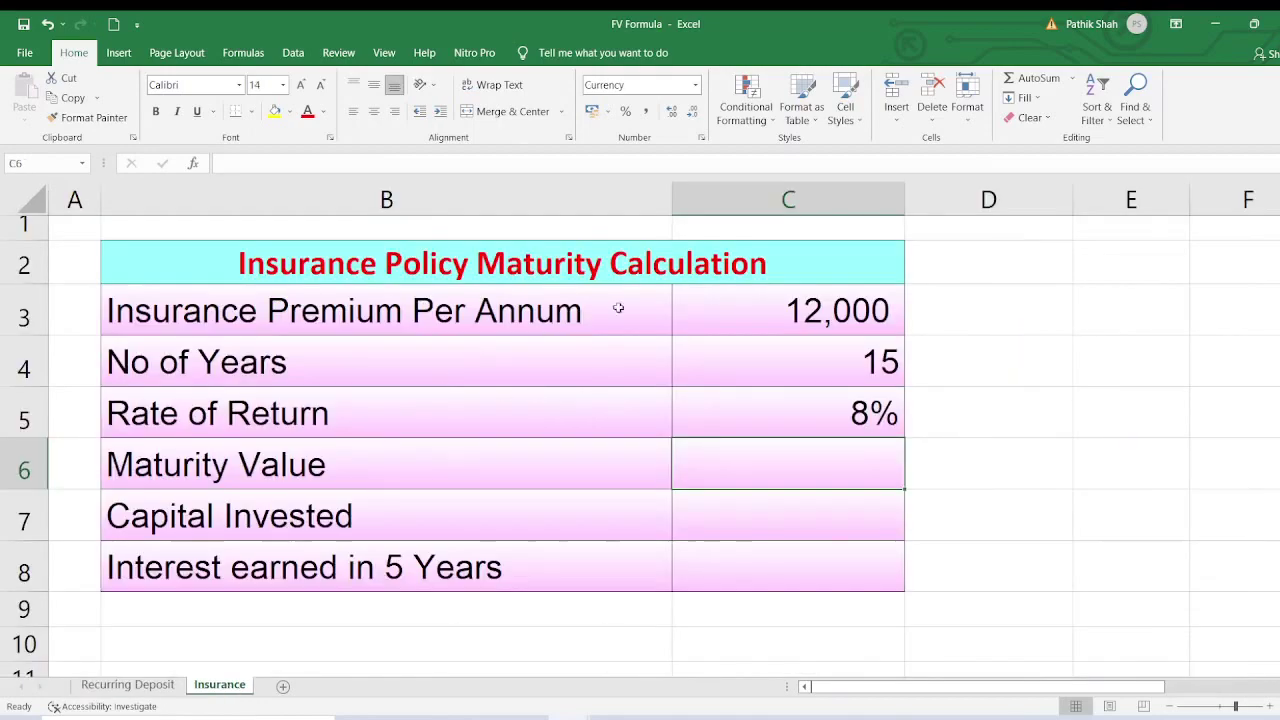
pyautogui.click(739, 265)
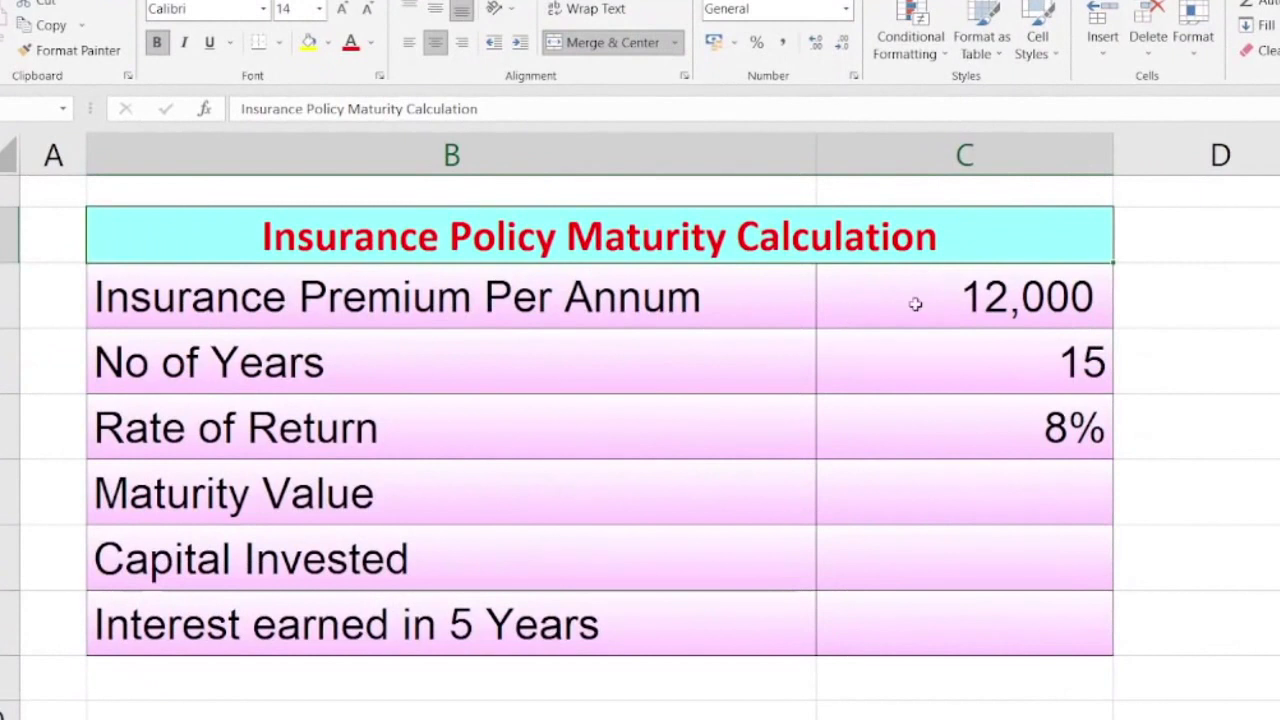
pyautogui.click(915, 304)
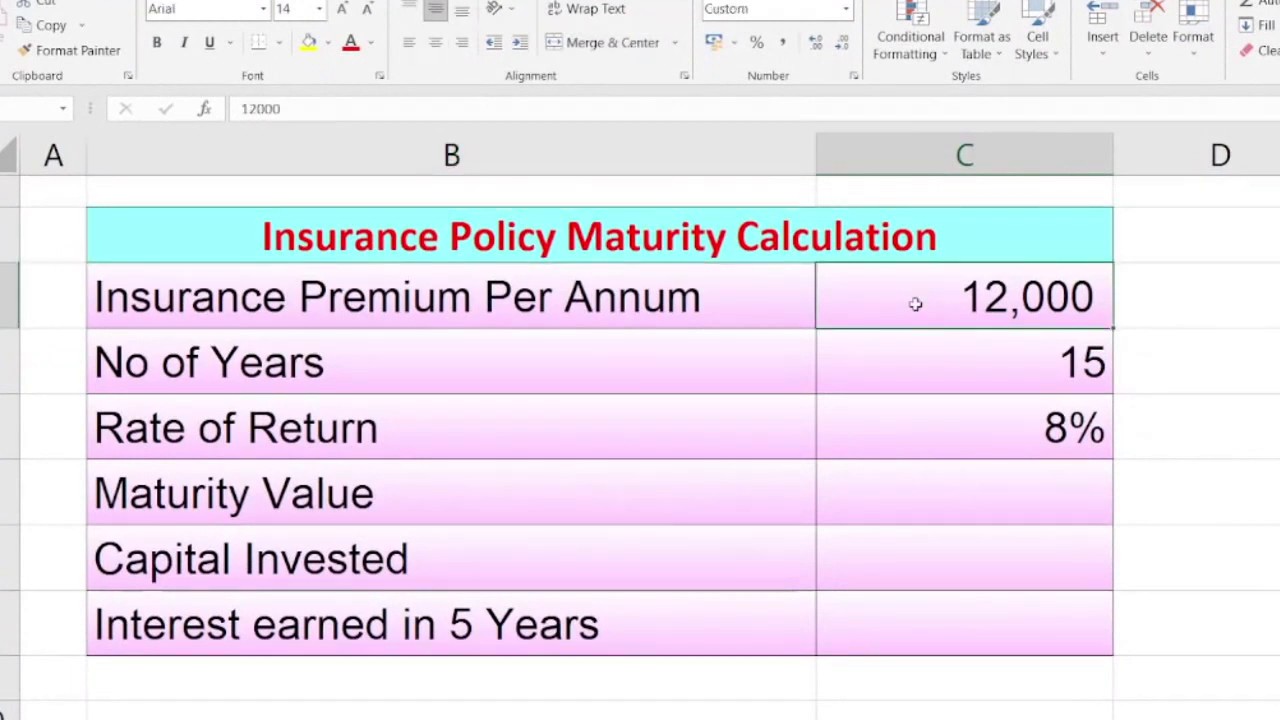
pyautogui.click(918, 362)
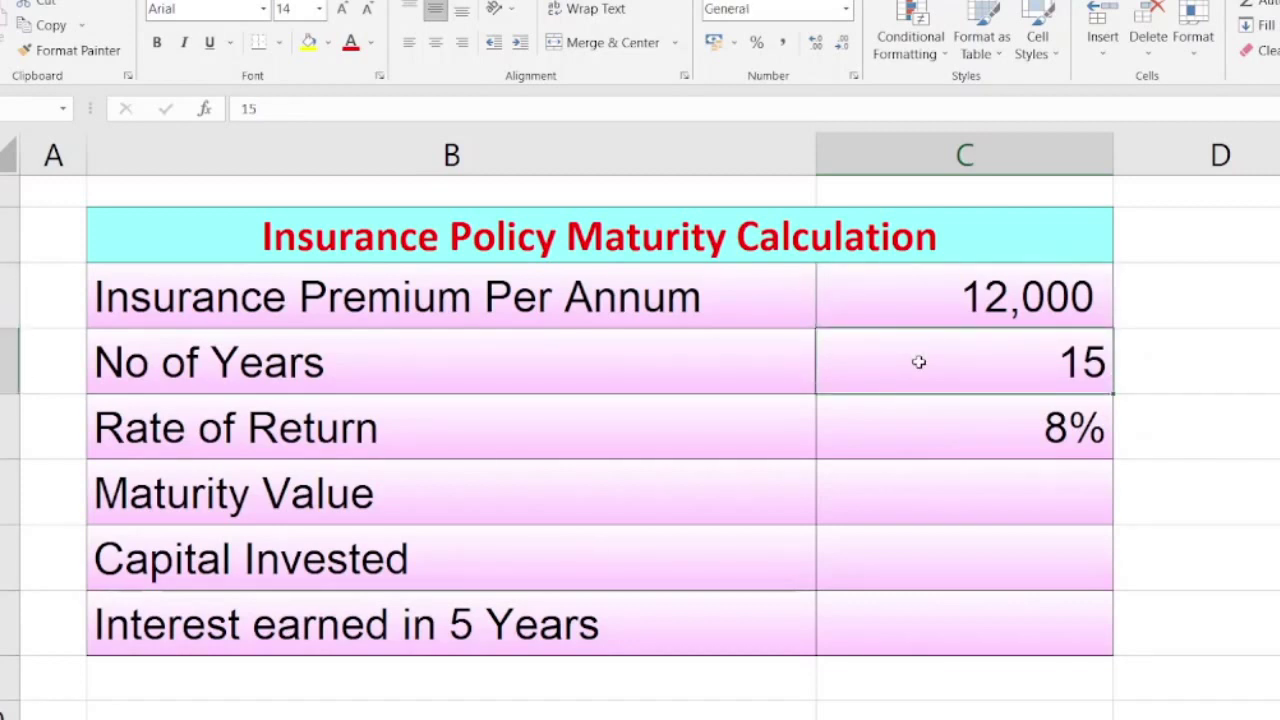
pyautogui.click(912, 427)
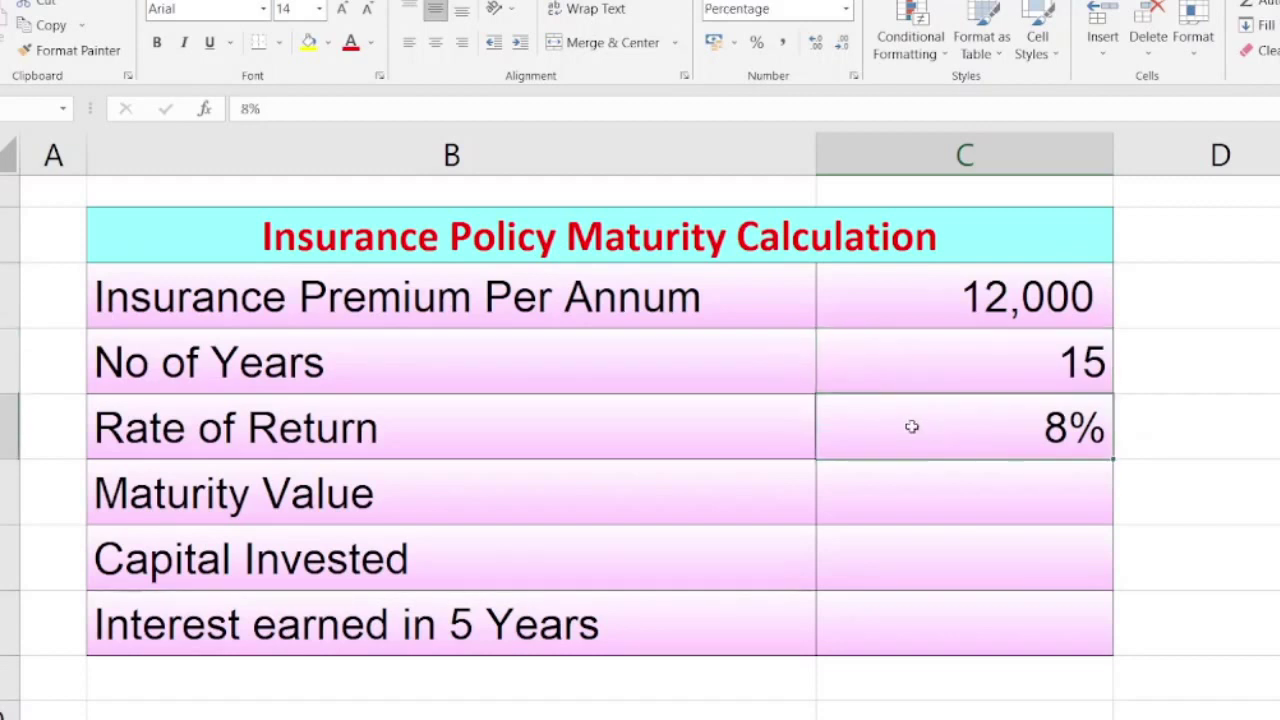
# Calculate the policy's Maturity Value in C6 with +FV(C5,C4,-C3,,1), using the annual rate, years, negated premium and beginning-of-period payments
pyautogui.click(923, 480)
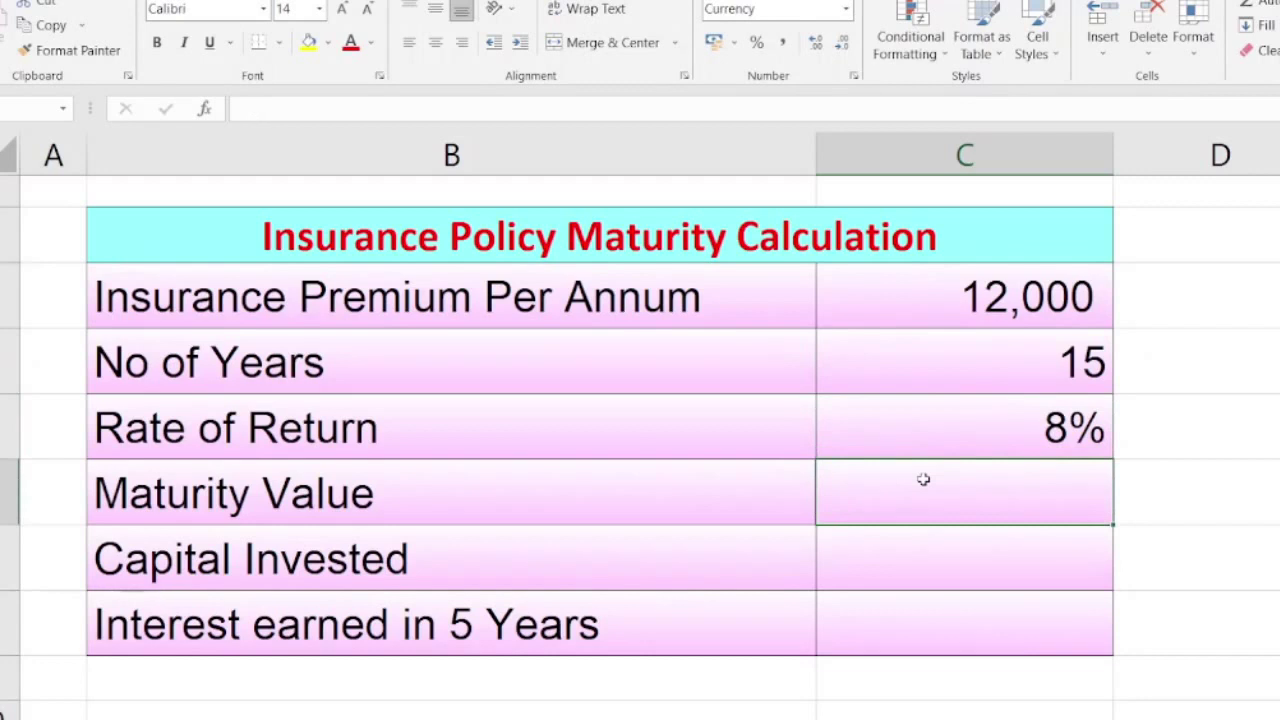
pyautogui.write('+fv')
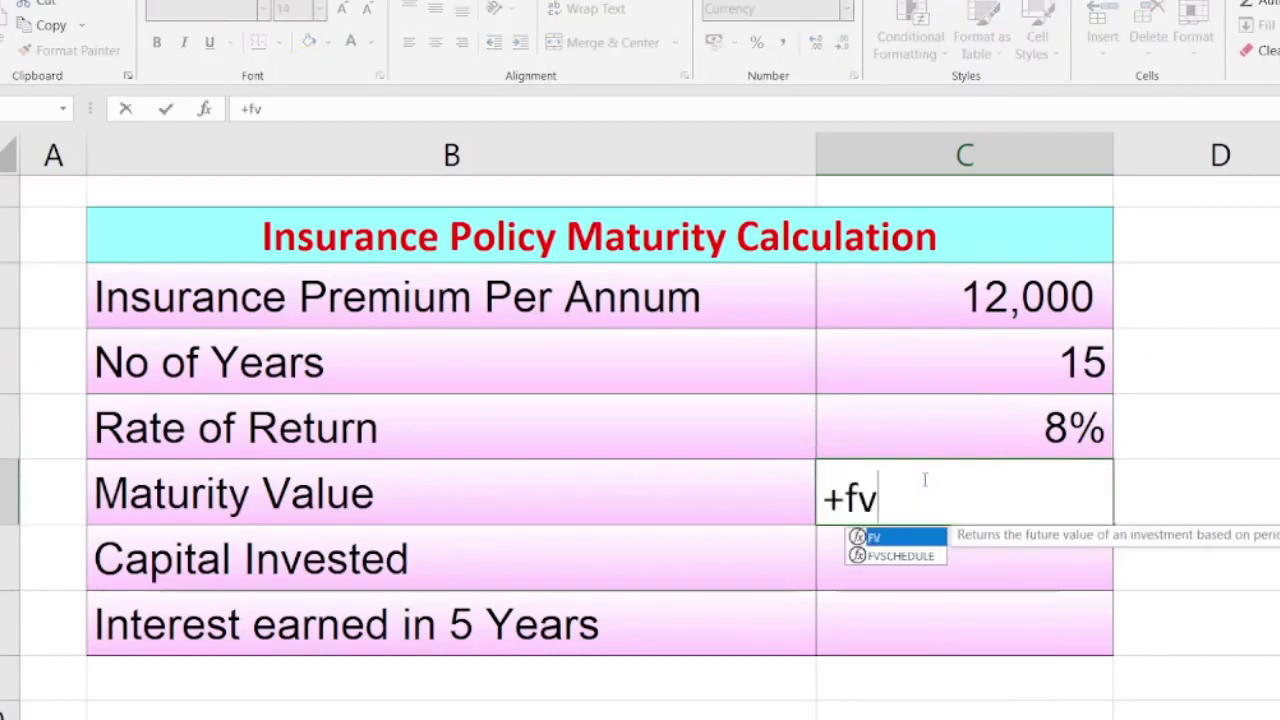
pyautogui.write('(')
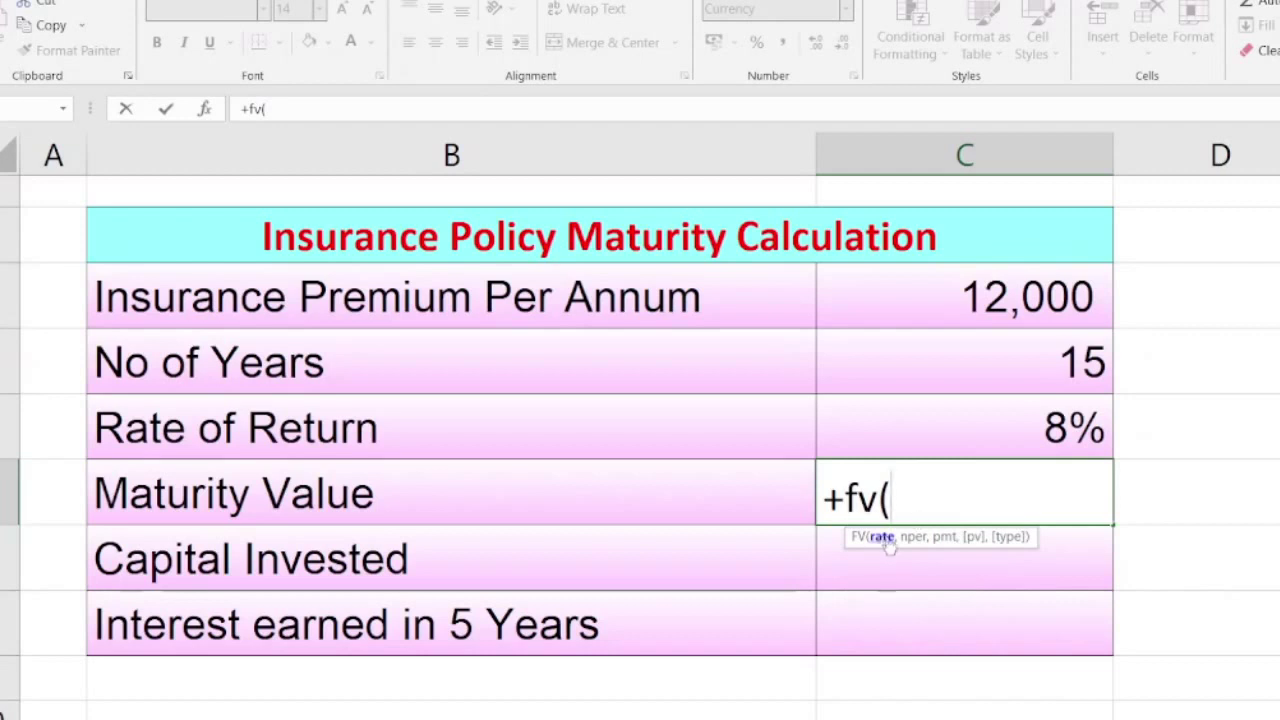
pyautogui.click(1029, 428)
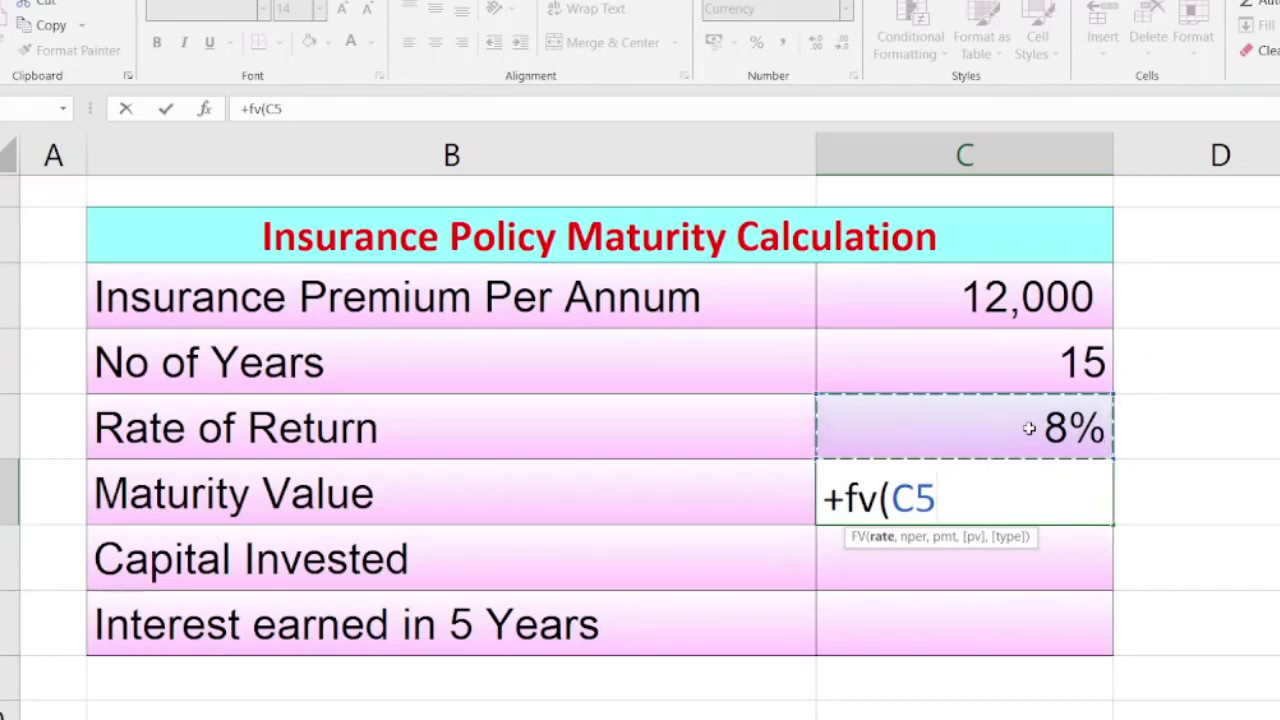
pyautogui.write(',')
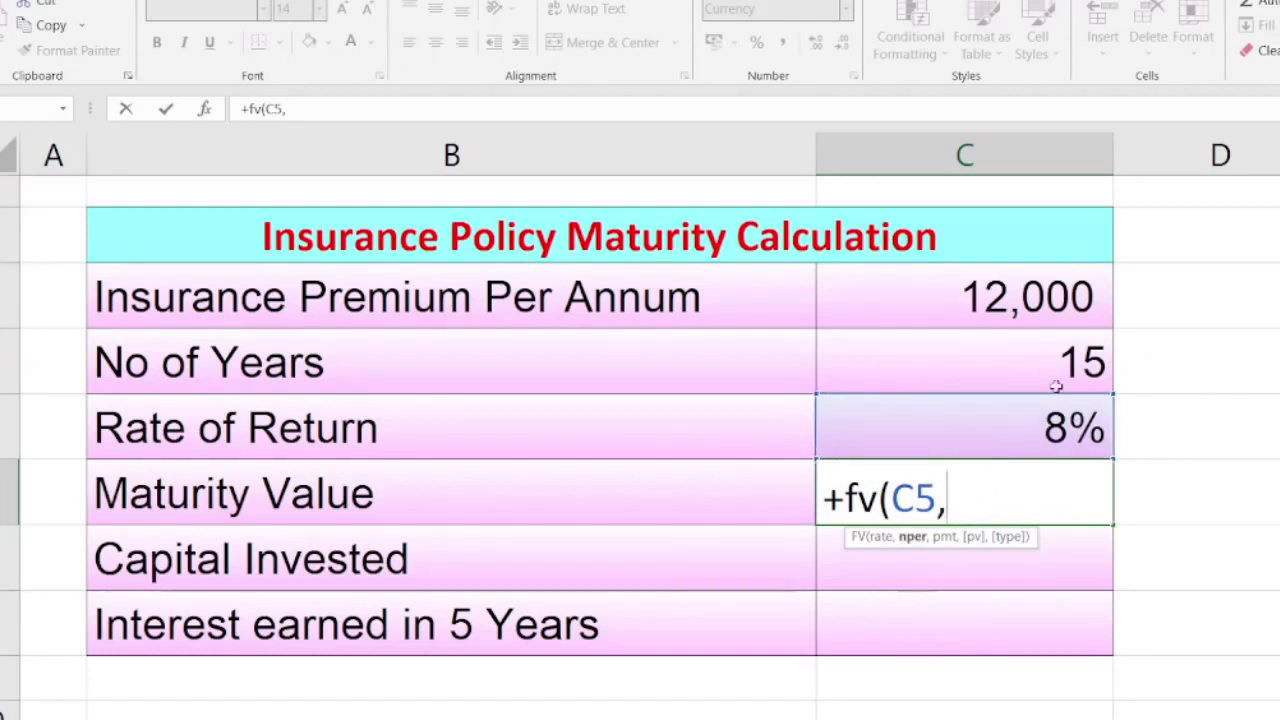
pyautogui.click(1022, 363)
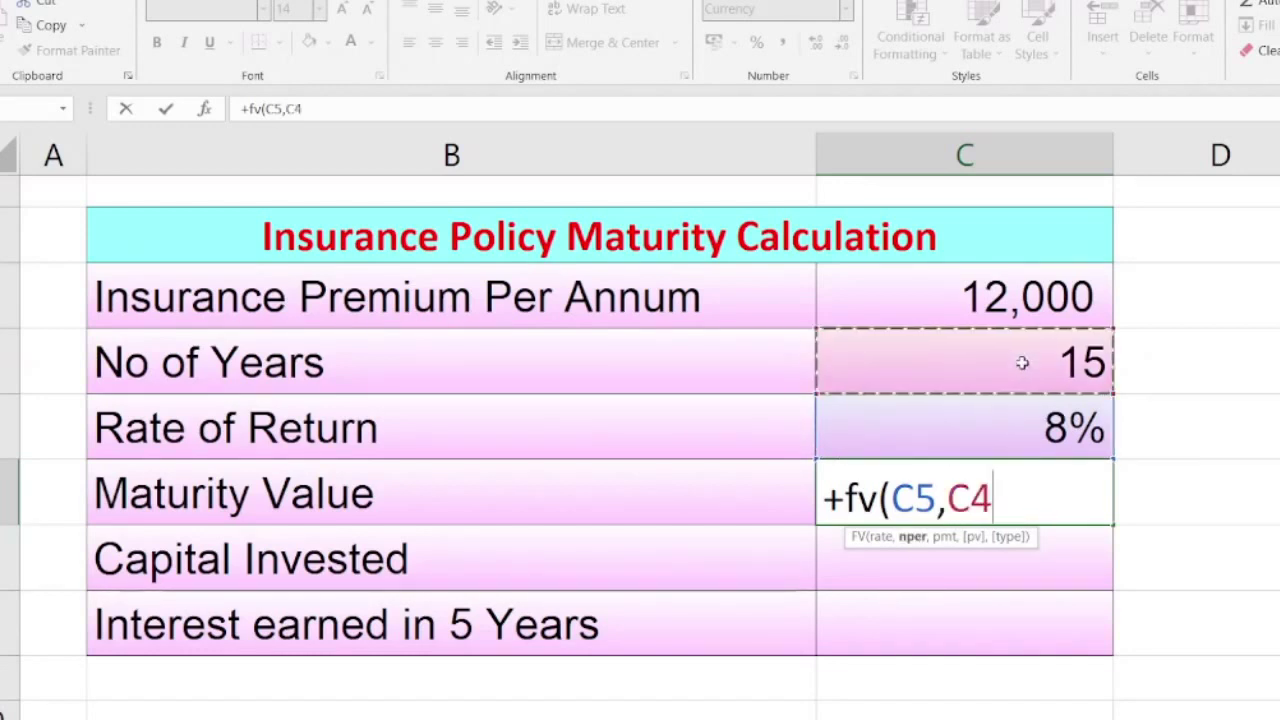
pyautogui.write(',')
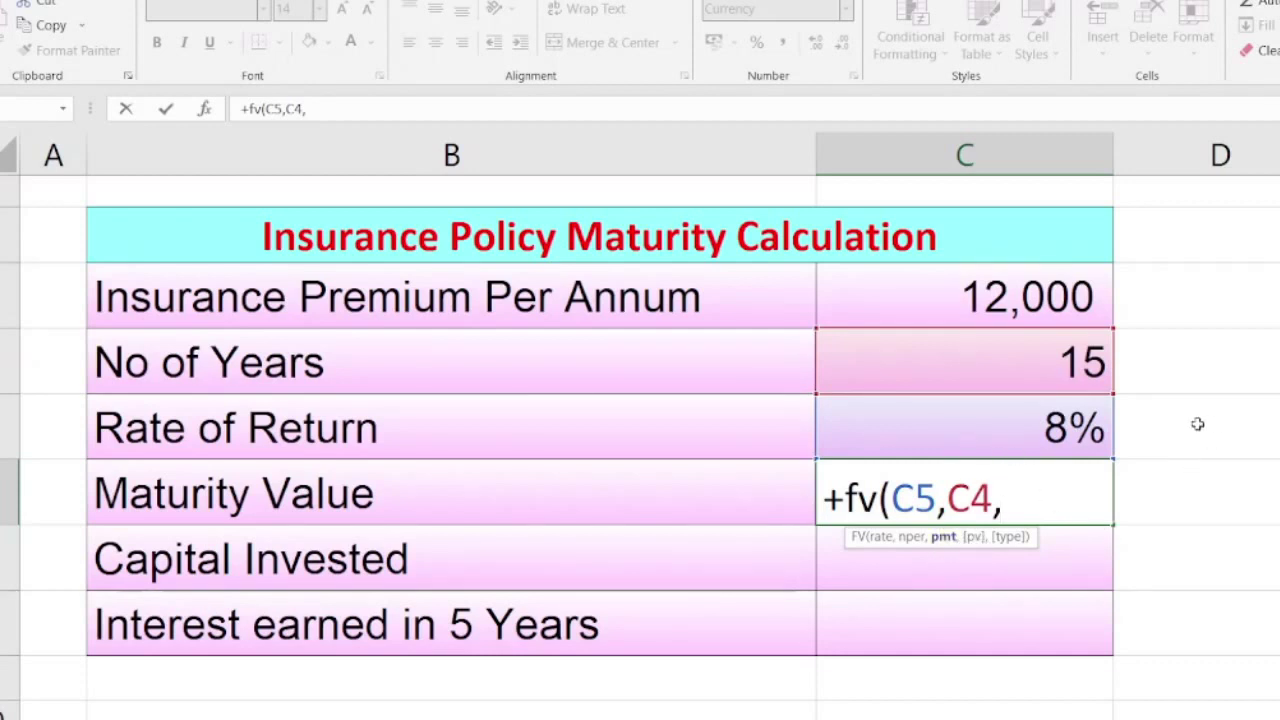
pyautogui.write('-')
pyautogui.click(1013, 299)
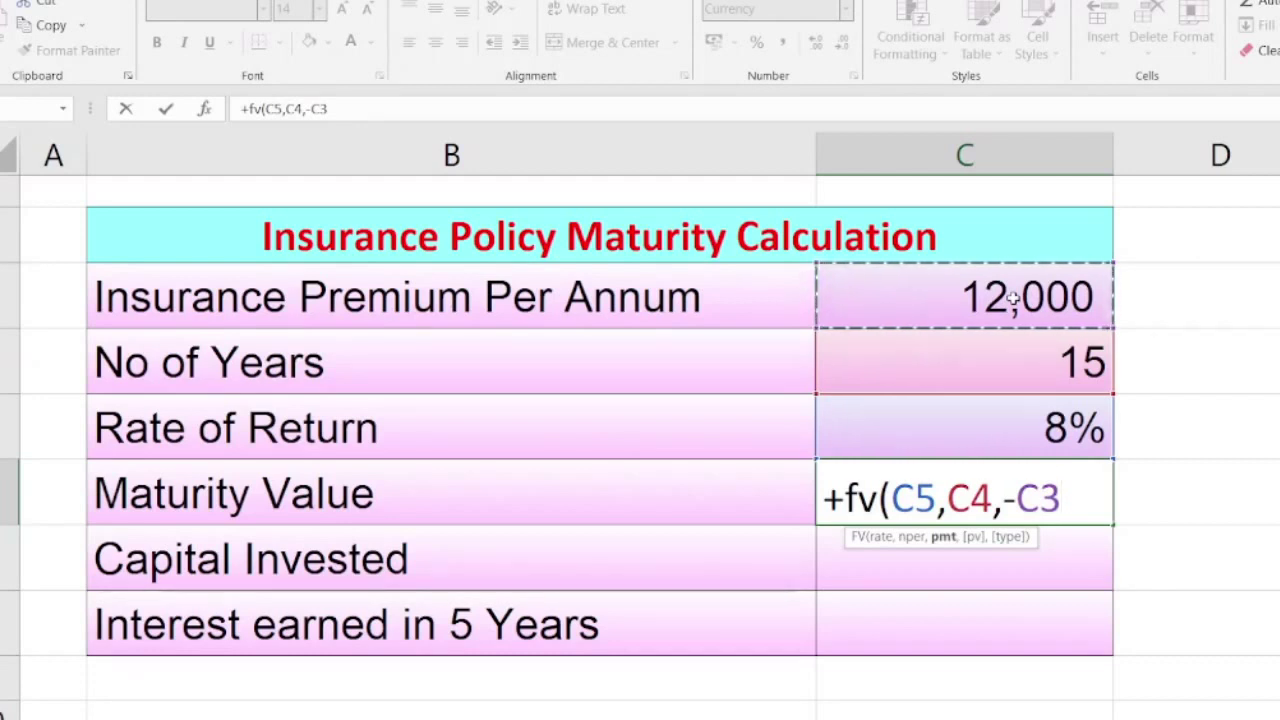
pyautogui.write(',,')
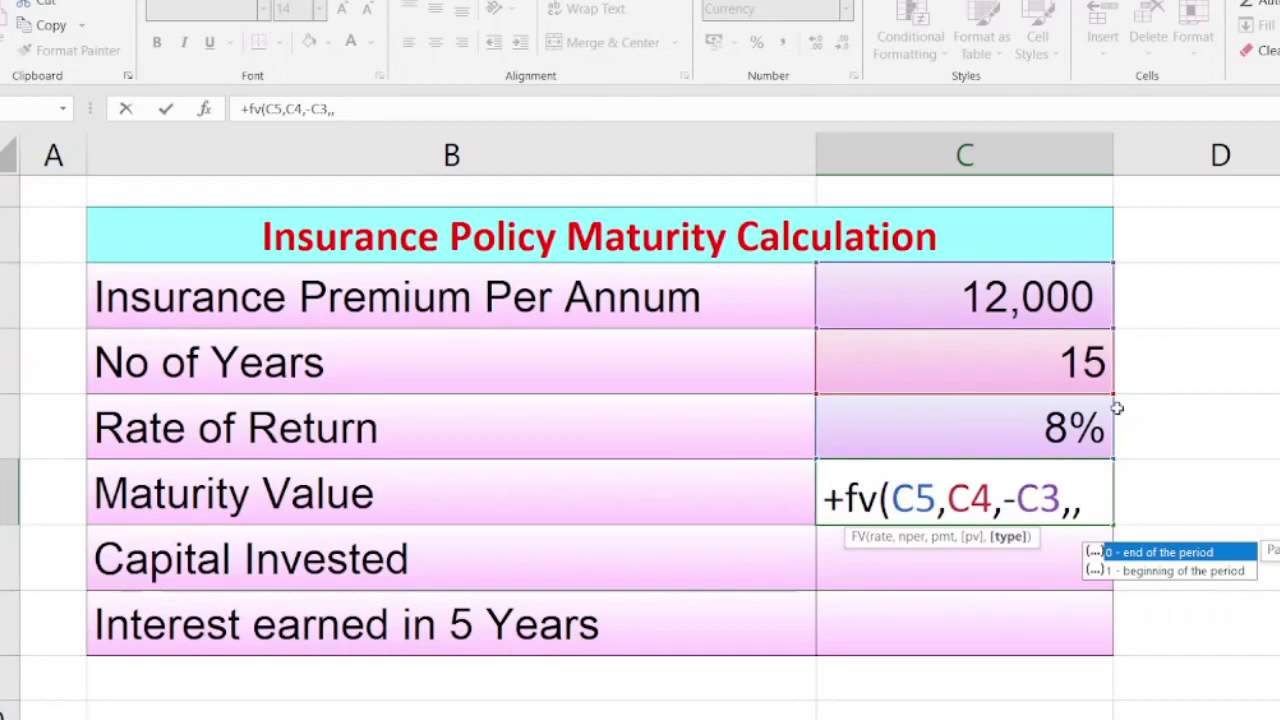
pyautogui.write('1)')
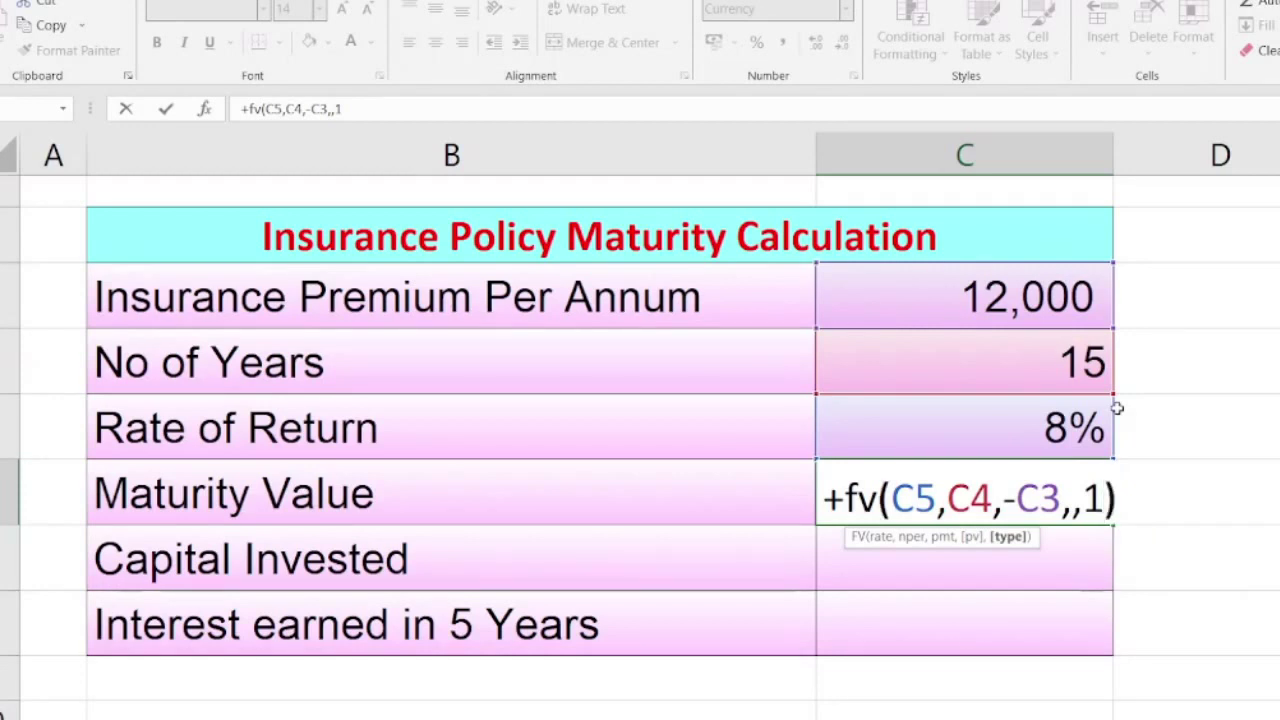
pyautogui.press('Return')
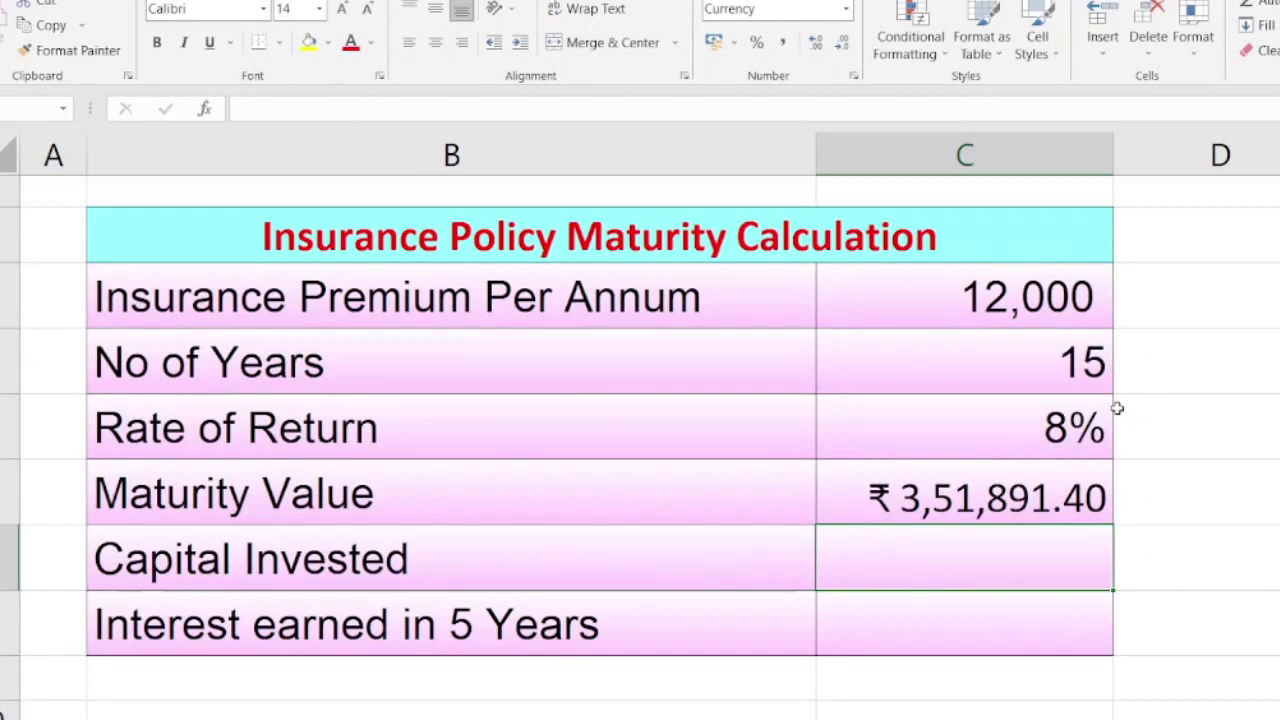
# Calculate the policy's Capital Invested in C7 by multiplying the annual premium by the number of years, +C3*C4
pyautogui.write('+')
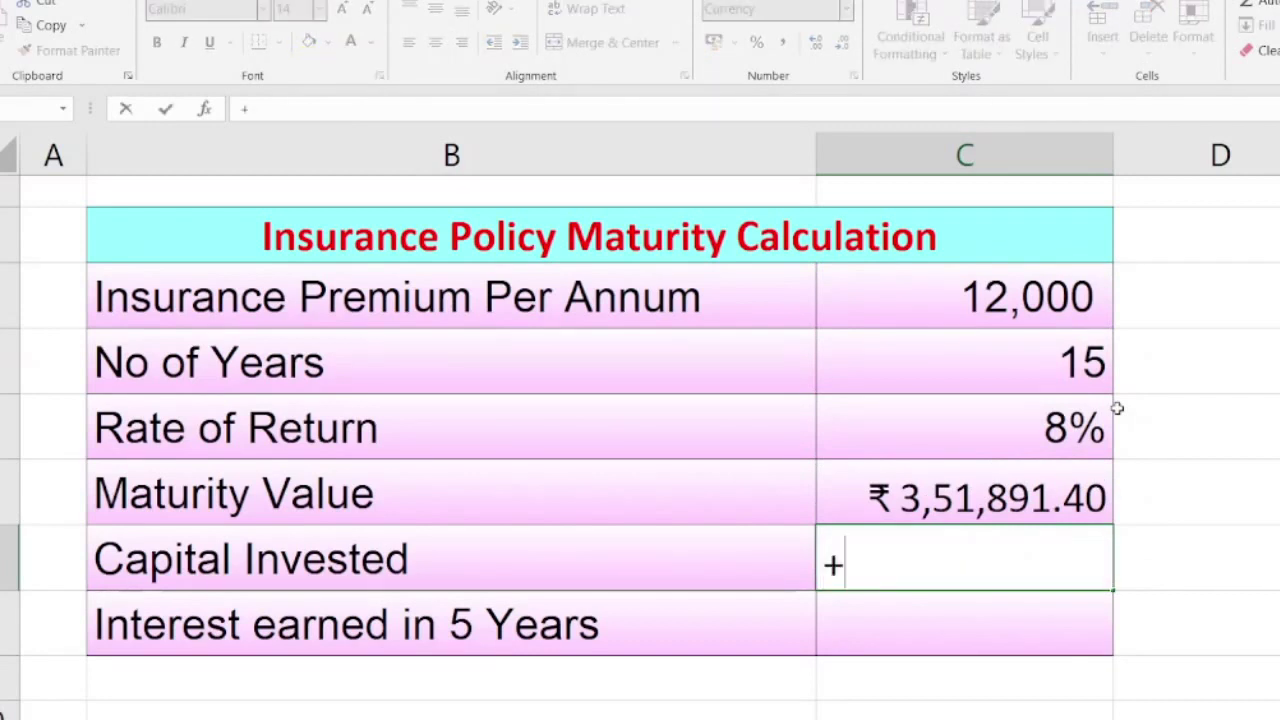
pyautogui.press('Up')
pyautogui.press('Up')
pyautogui.press('Up')
pyautogui.press('Up')
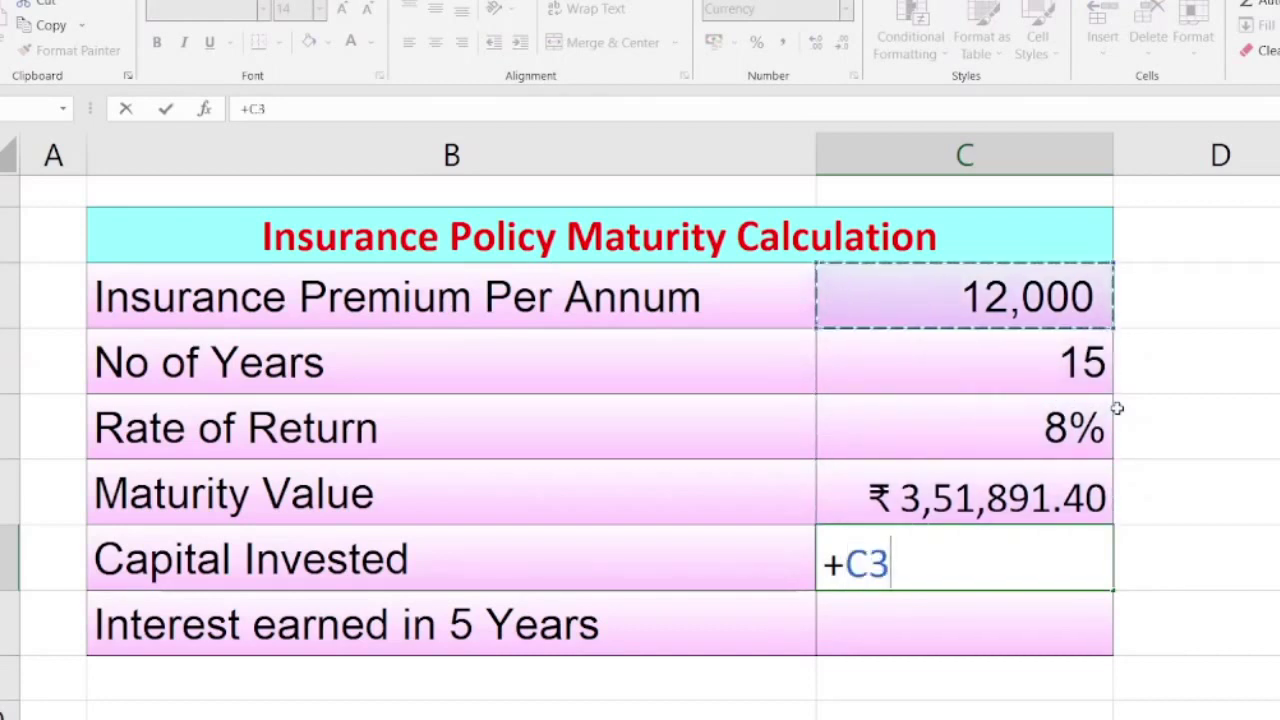
pyautogui.write('*')
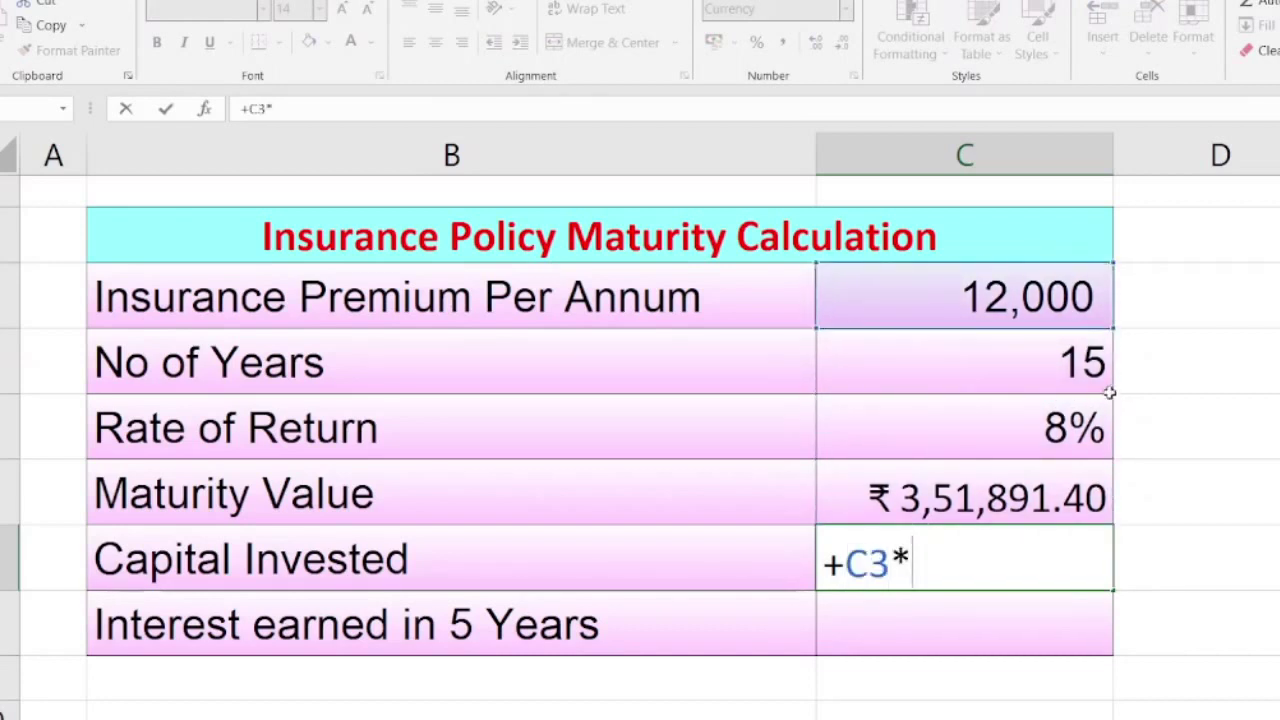
pyautogui.click(1076, 372)
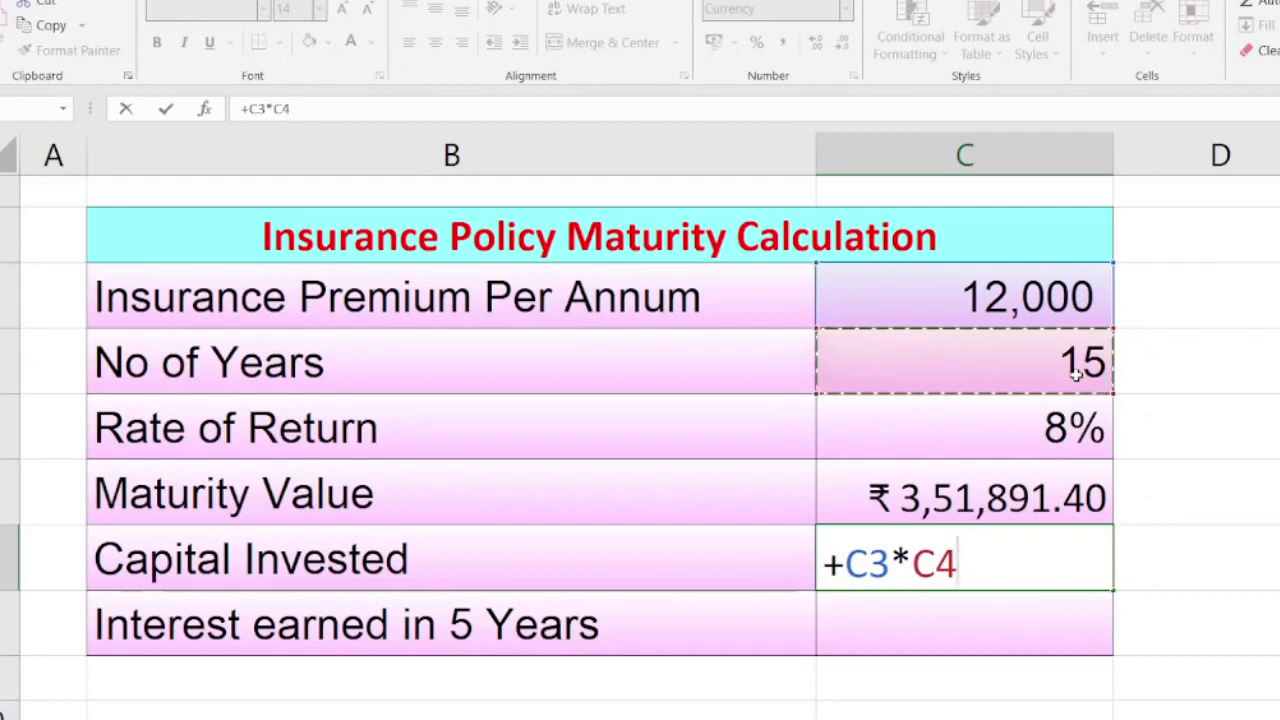
pyautogui.press('Return')
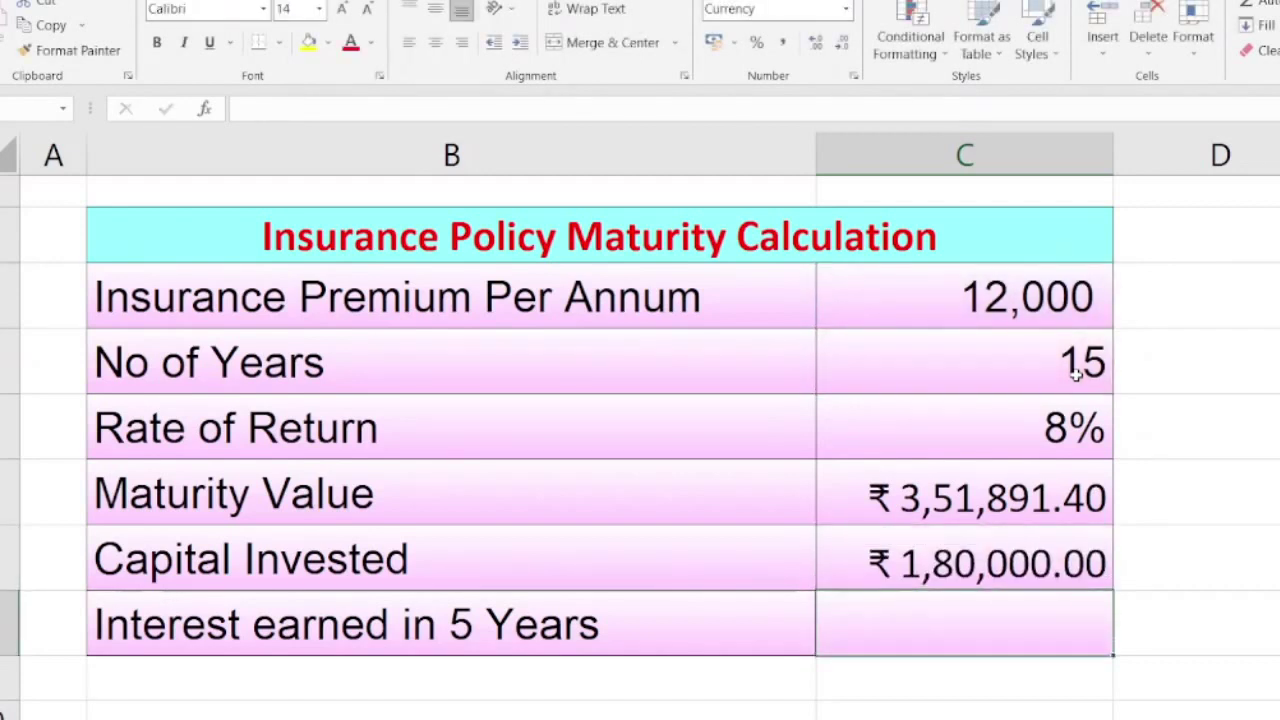
# Calculate the policy's interest earned in C8 by subtracting Capital Invested from Maturity Value, +C6-C7
pyautogui.write('+')
pyautogui.press('Up')
pyautogui.press('Up')
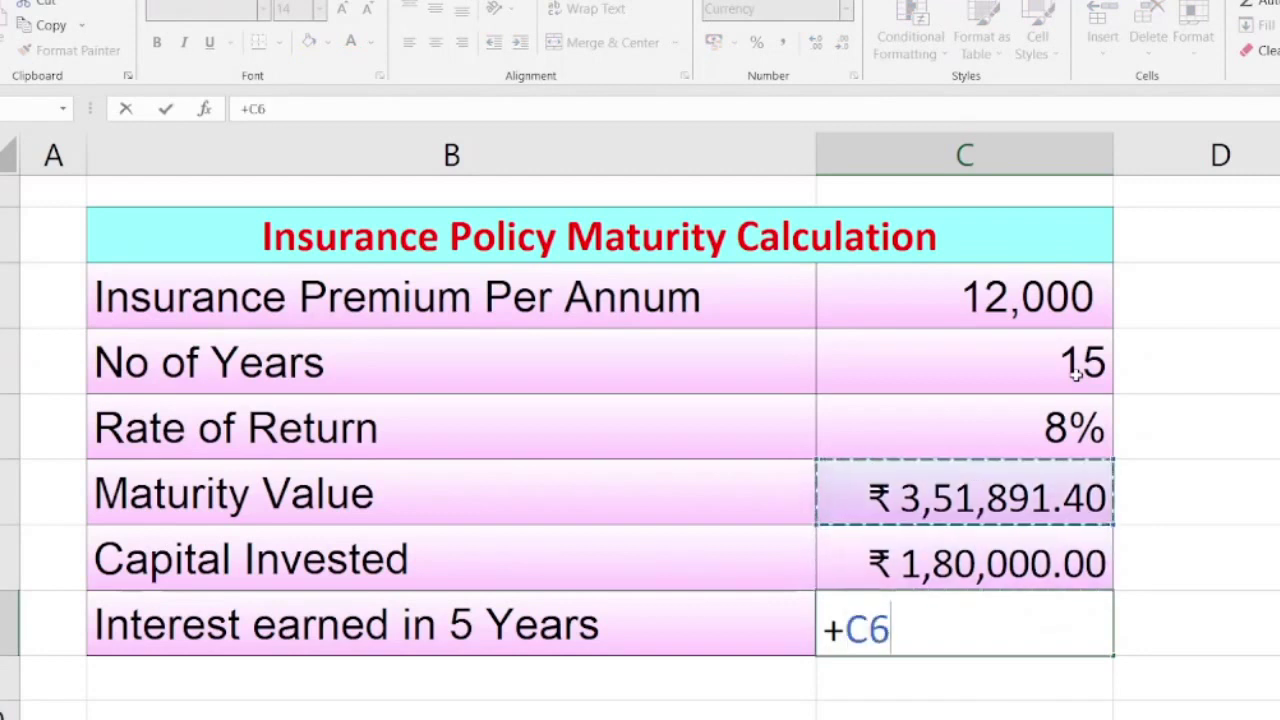
pyautogui.write('-')
pyautogui.press('Up')
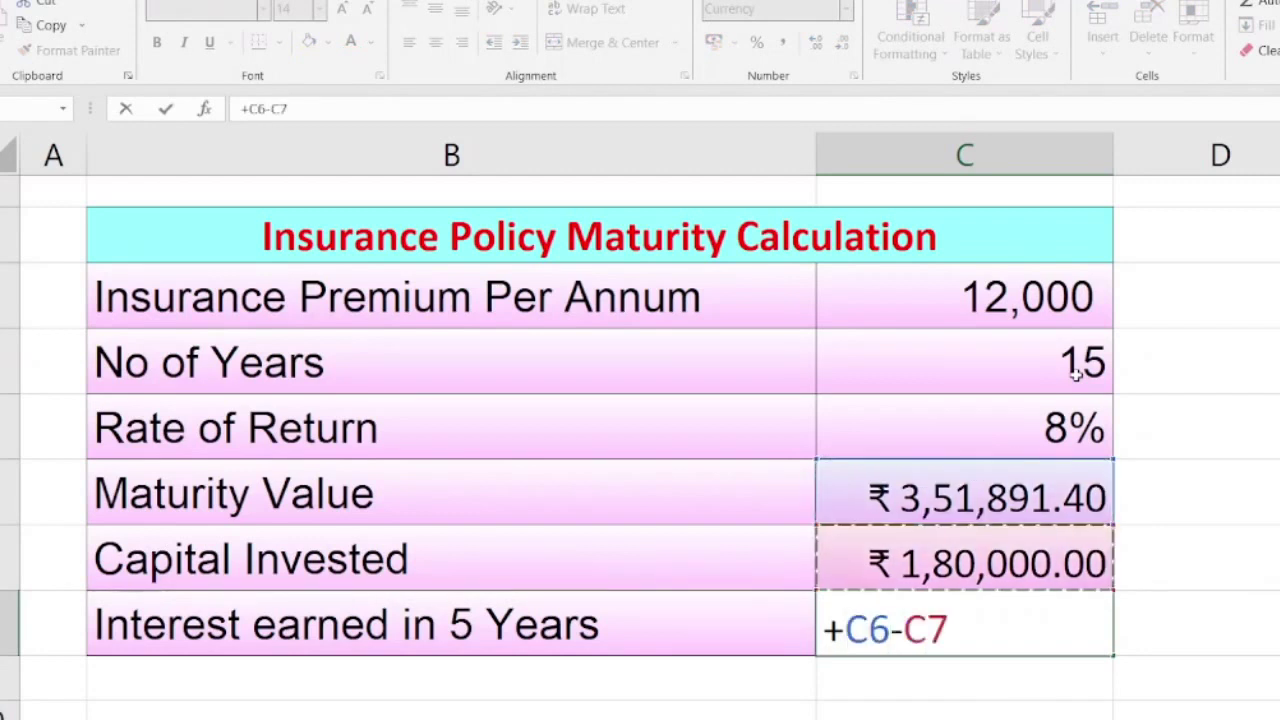
pyautogui.press('Return')
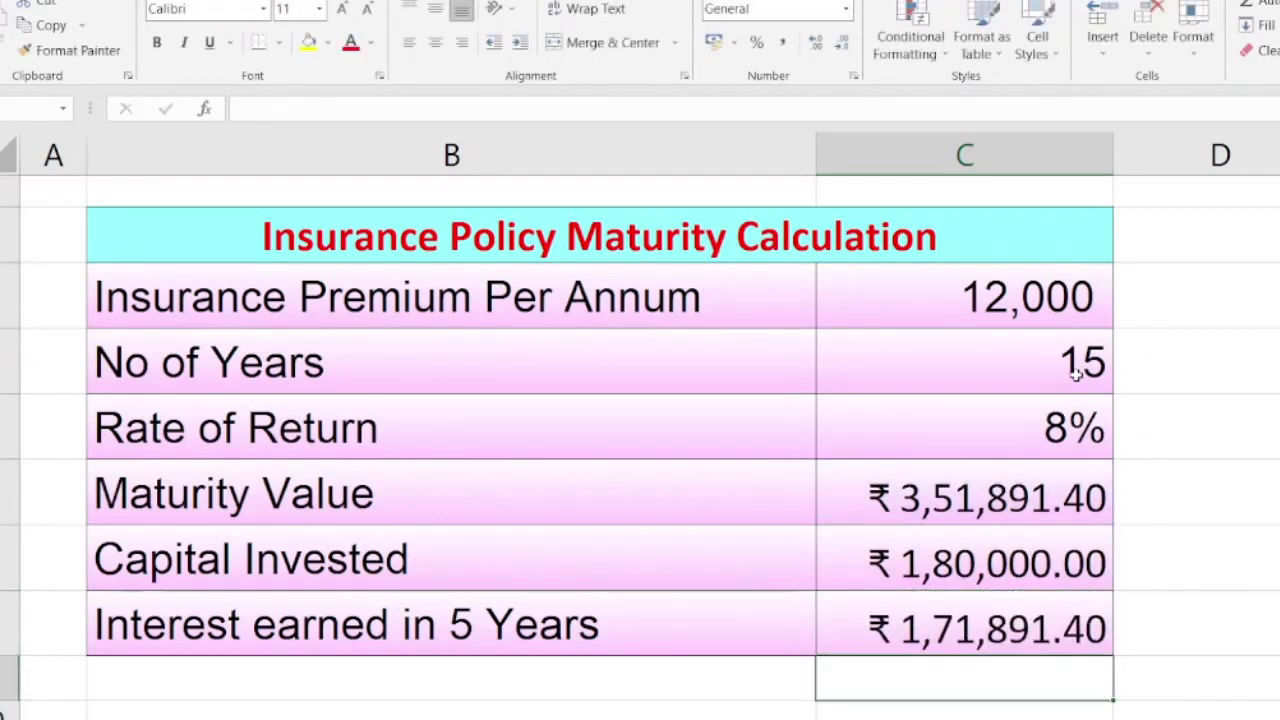